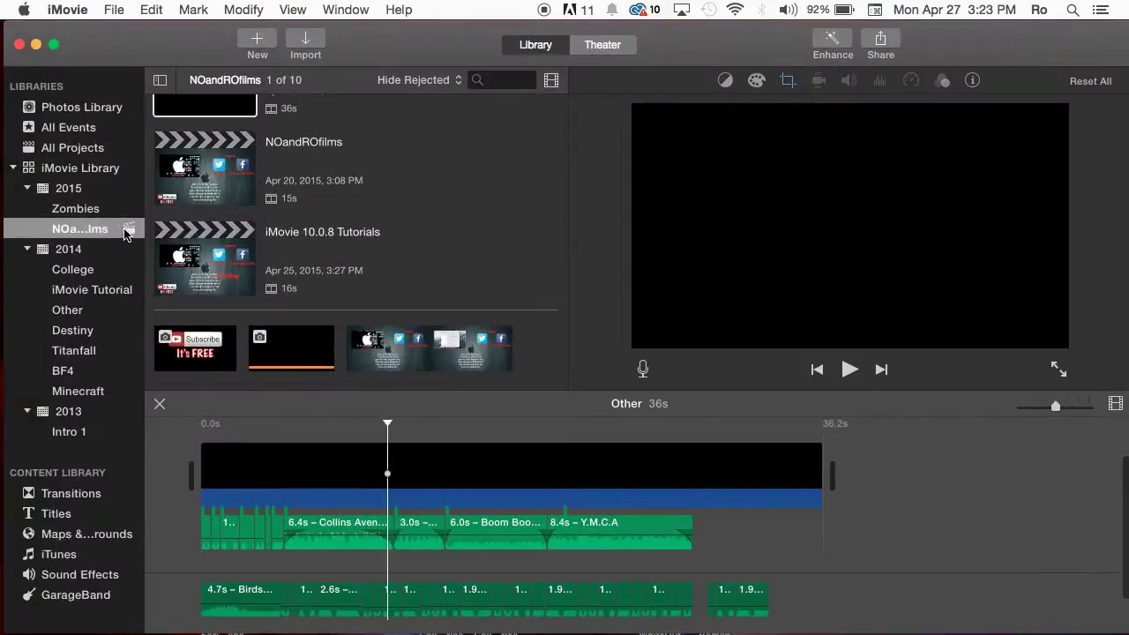
Open the Other project, marquee-select all its video and audio clips, and delete them.
scroll(203, 123, "up", 2)
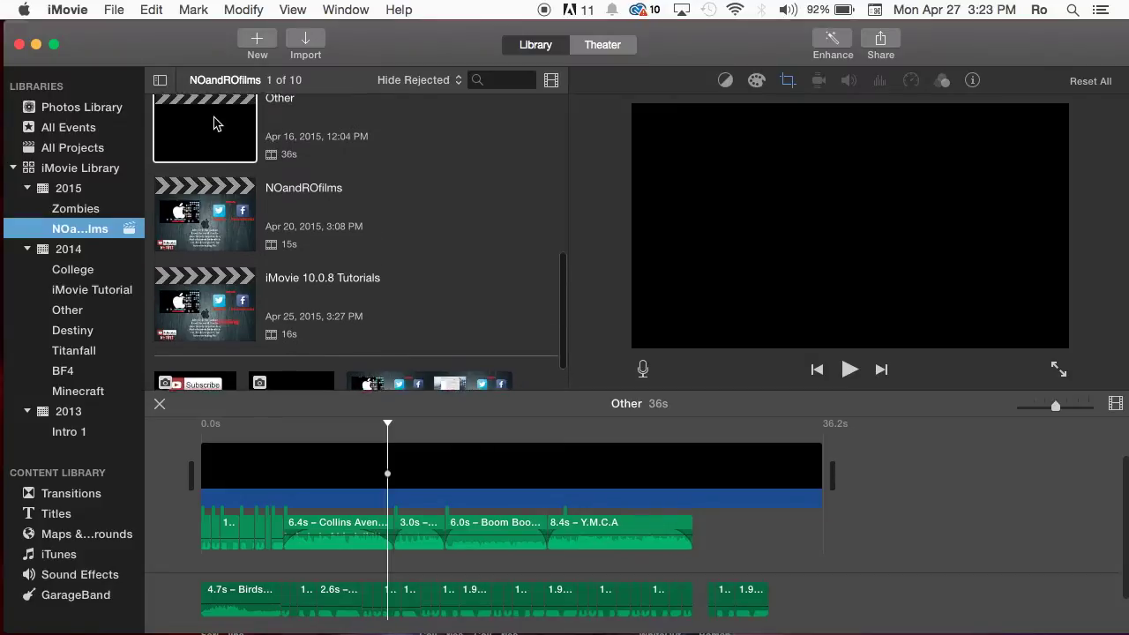
left_click(219, 157)
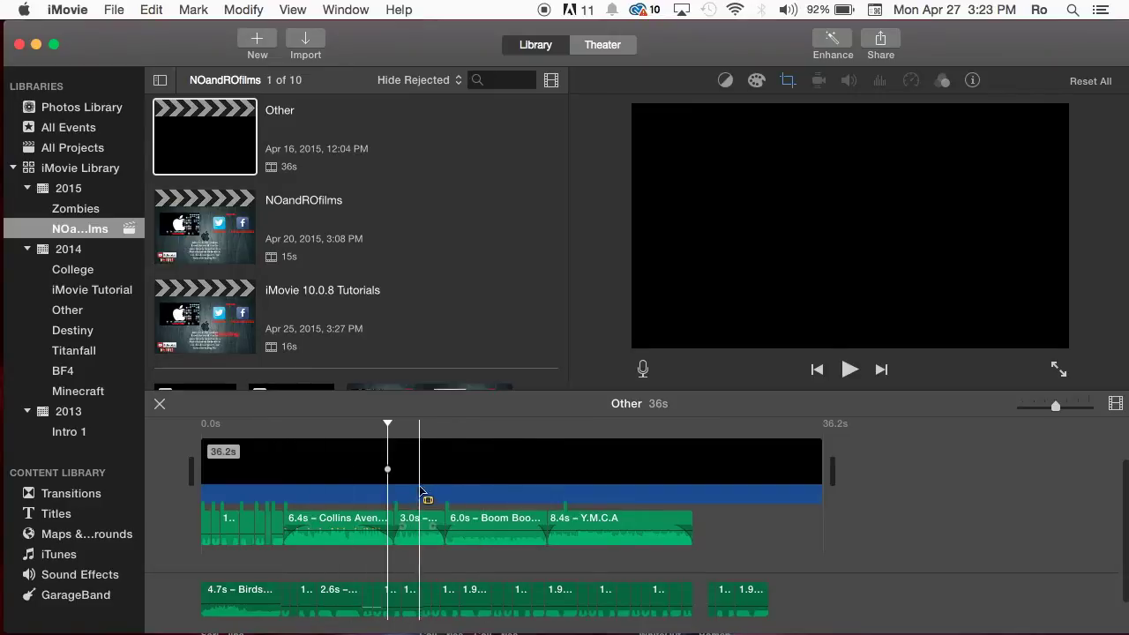
left_click(431, 465)
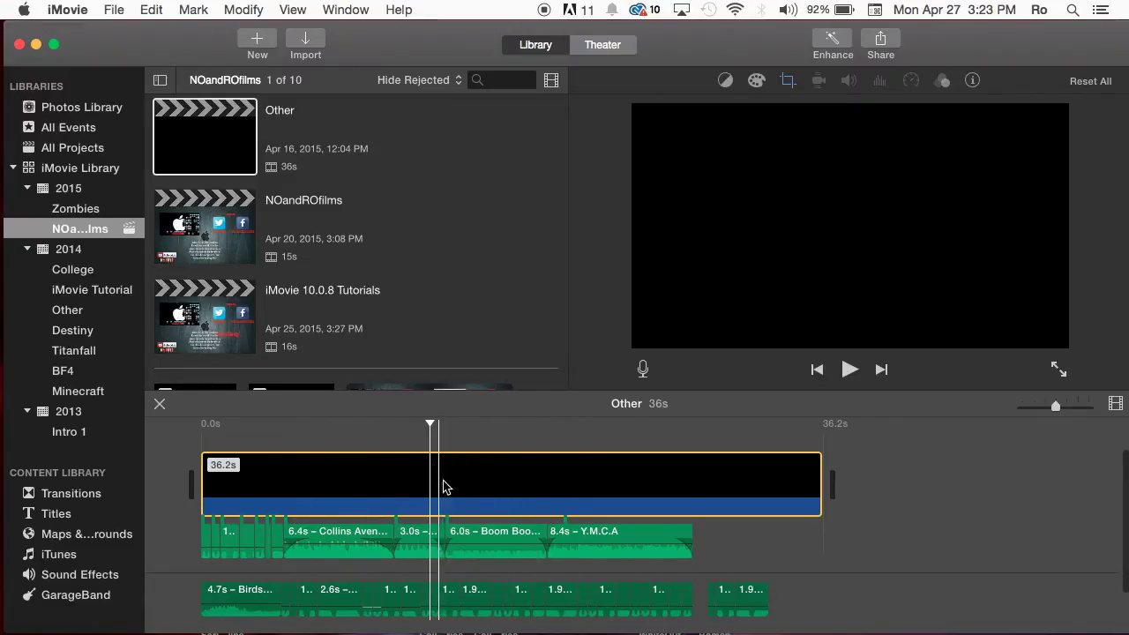
left_click(278, 529)
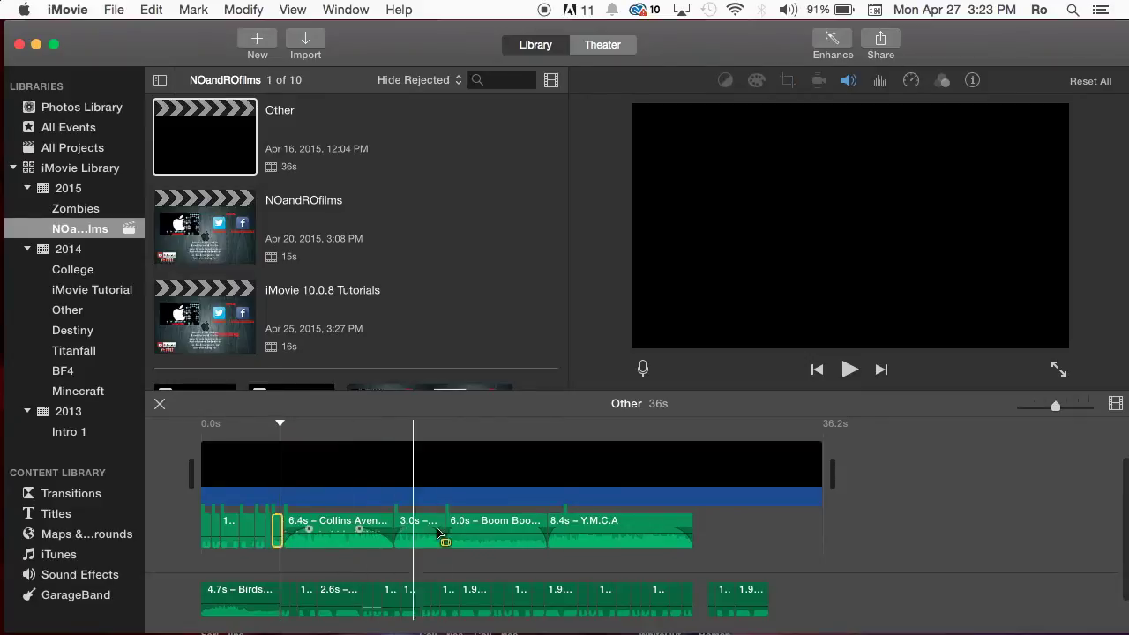
left_click(203, 432)
left_click_drag(202, 432, 874, 629)
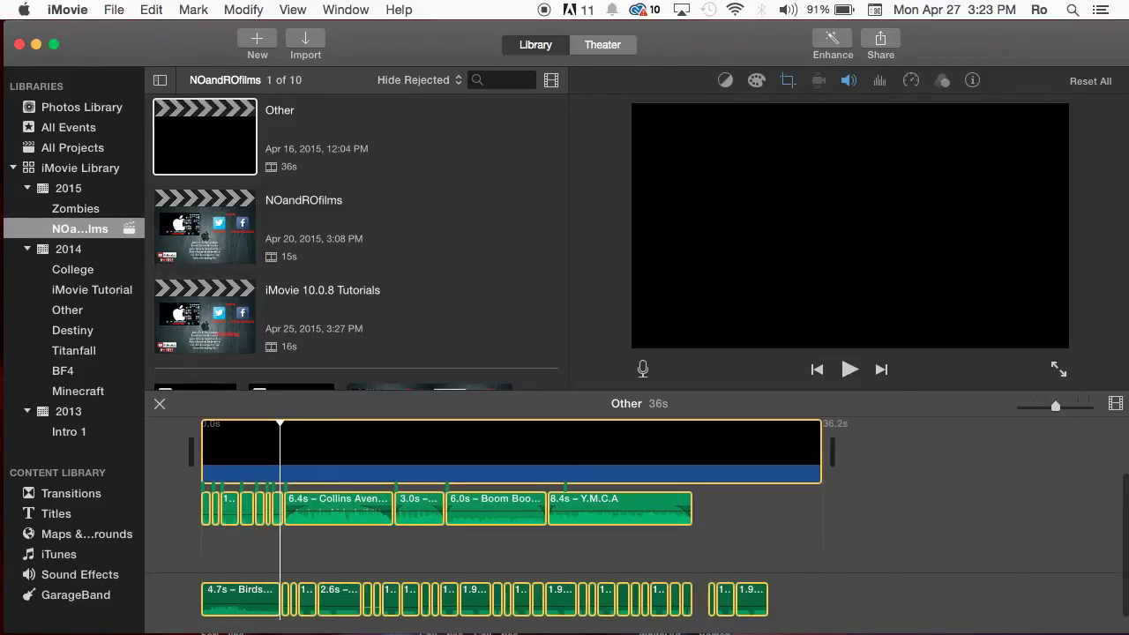
key("super+BackSpace")
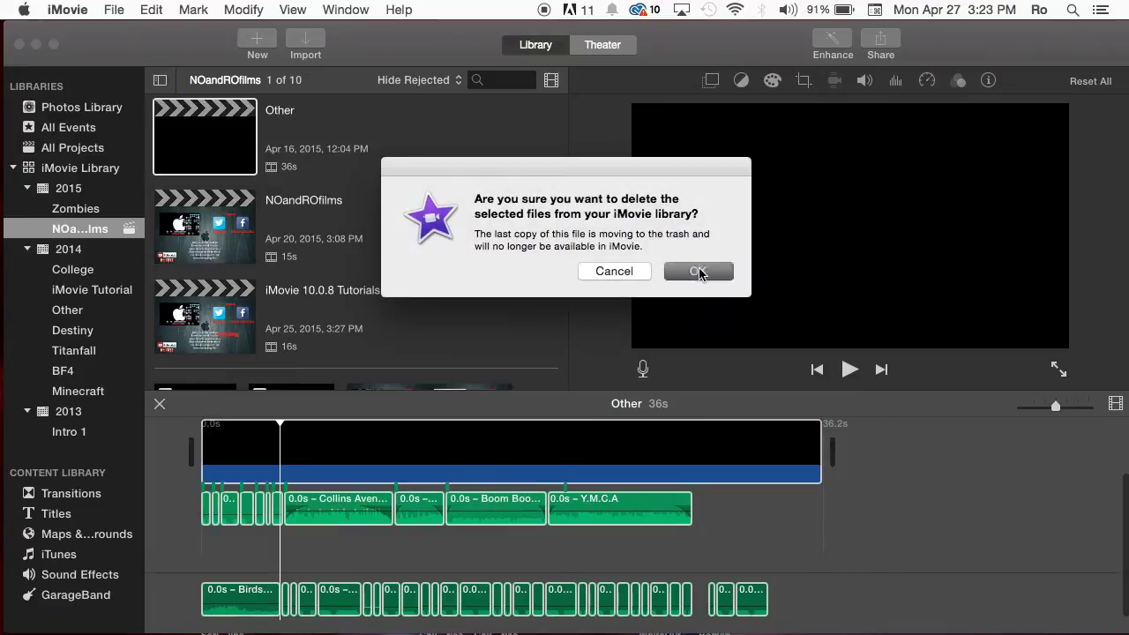
left_click(706, 271)
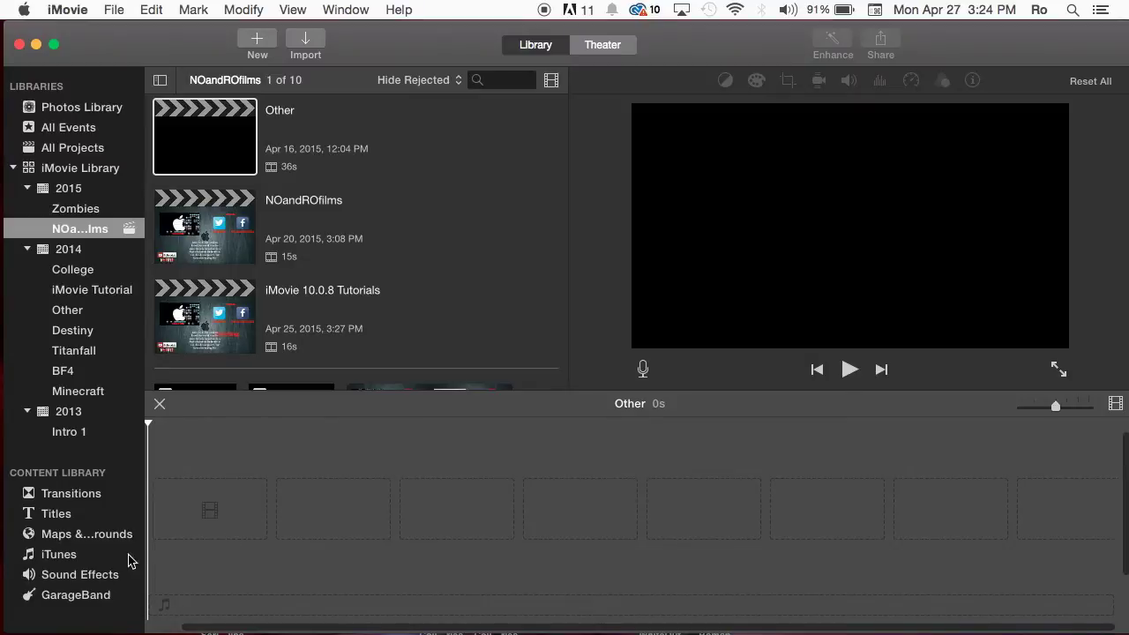
Show the Effects category of Sound Effects and preview Impact Metal Hit Reverb 06 and LFE Descending.
left_click(78, 576)
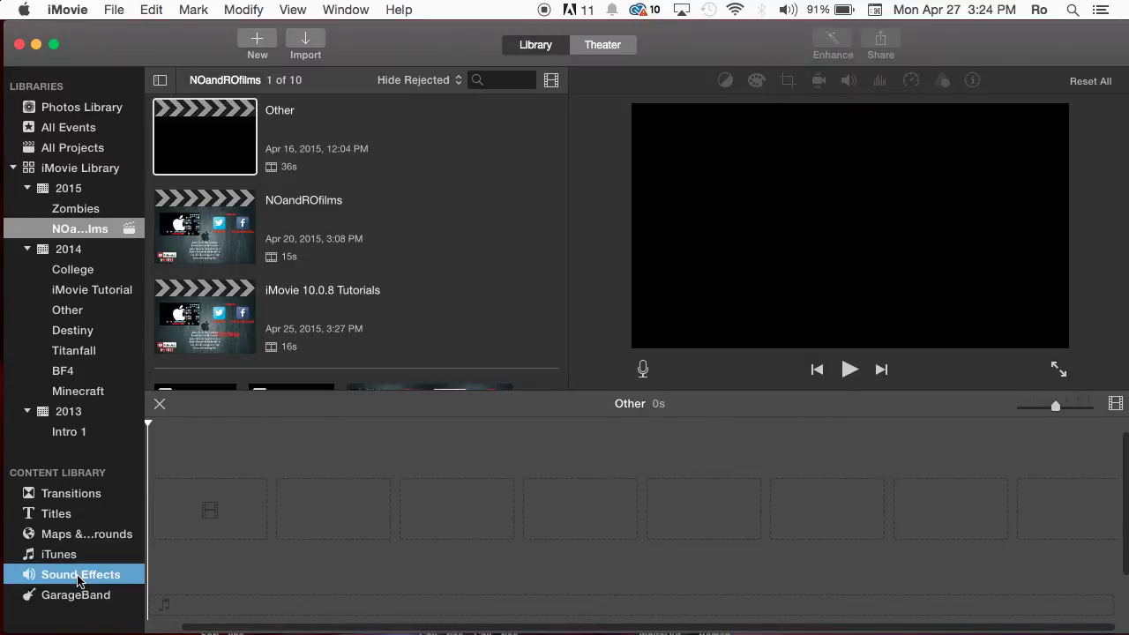
left_click(255, 84)
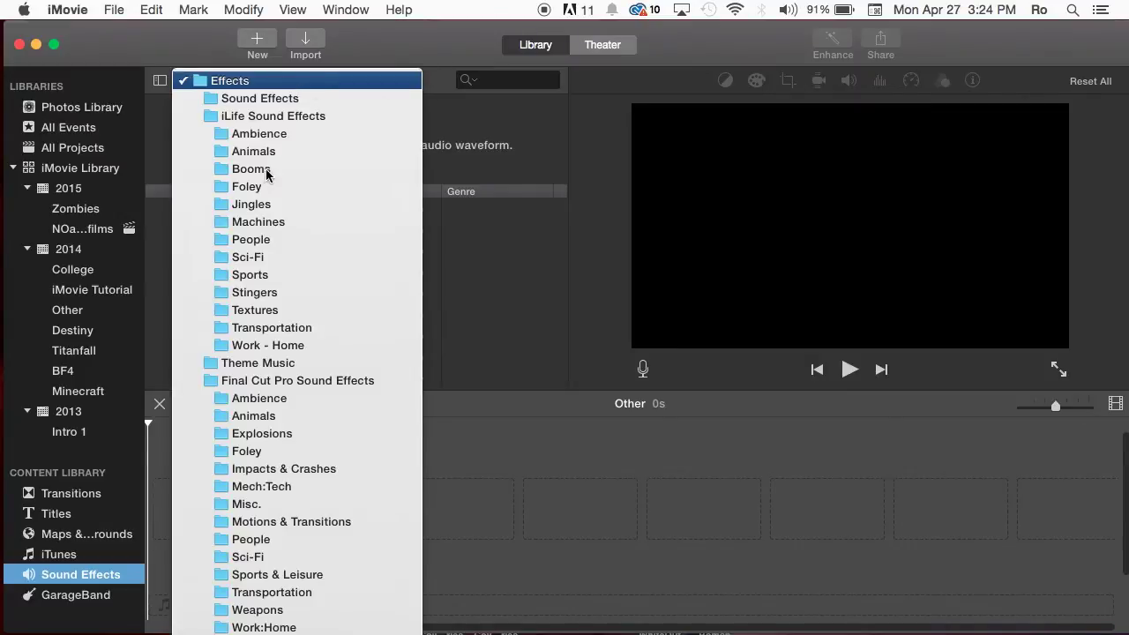
scroll(237, 269, "down", 10)
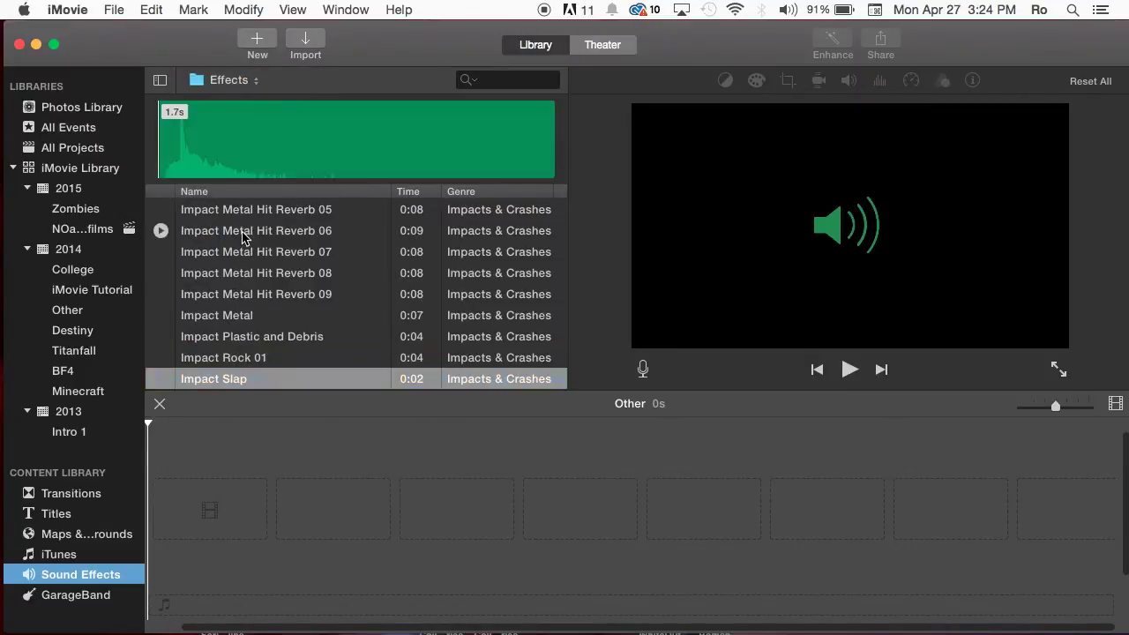
left_click(244, 232)
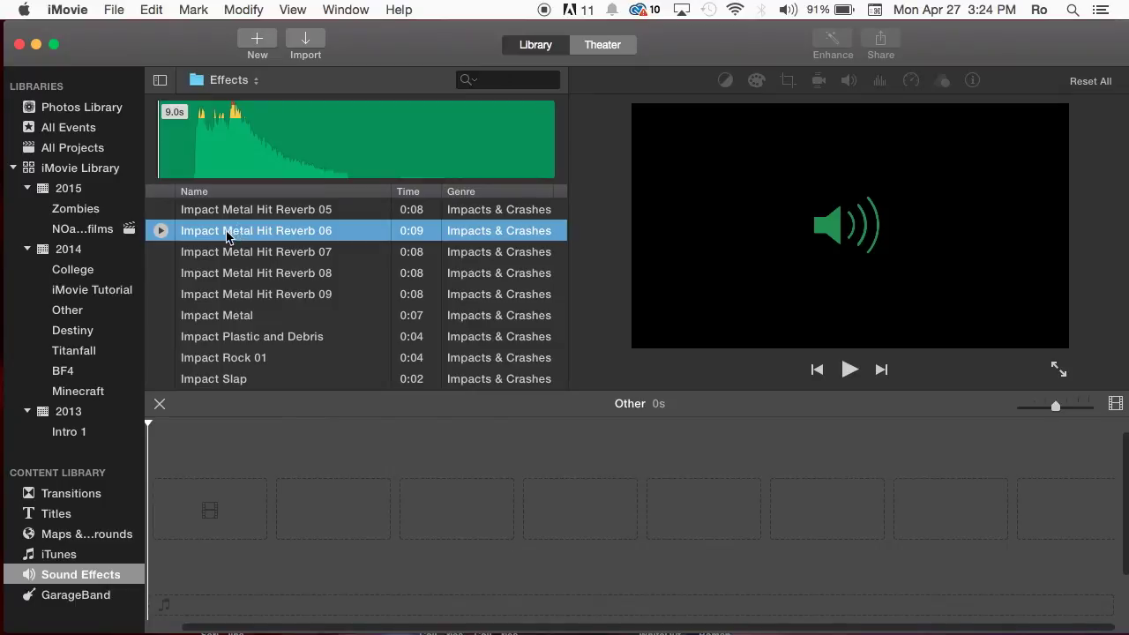
scroll(265, 309, "down", 5)
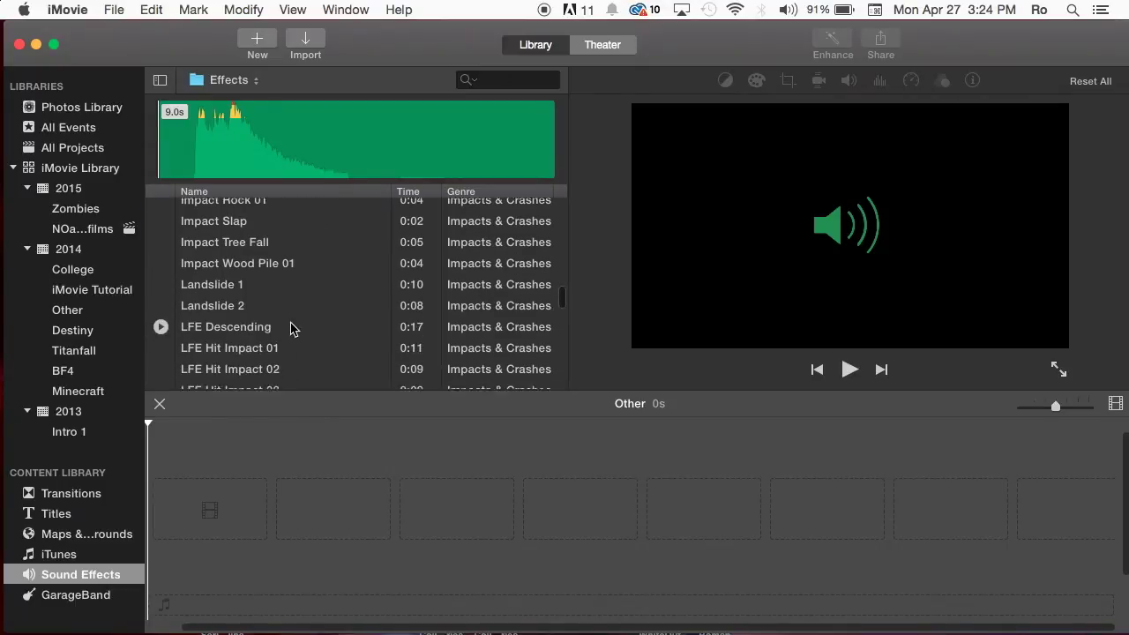
left_click(248, 280)
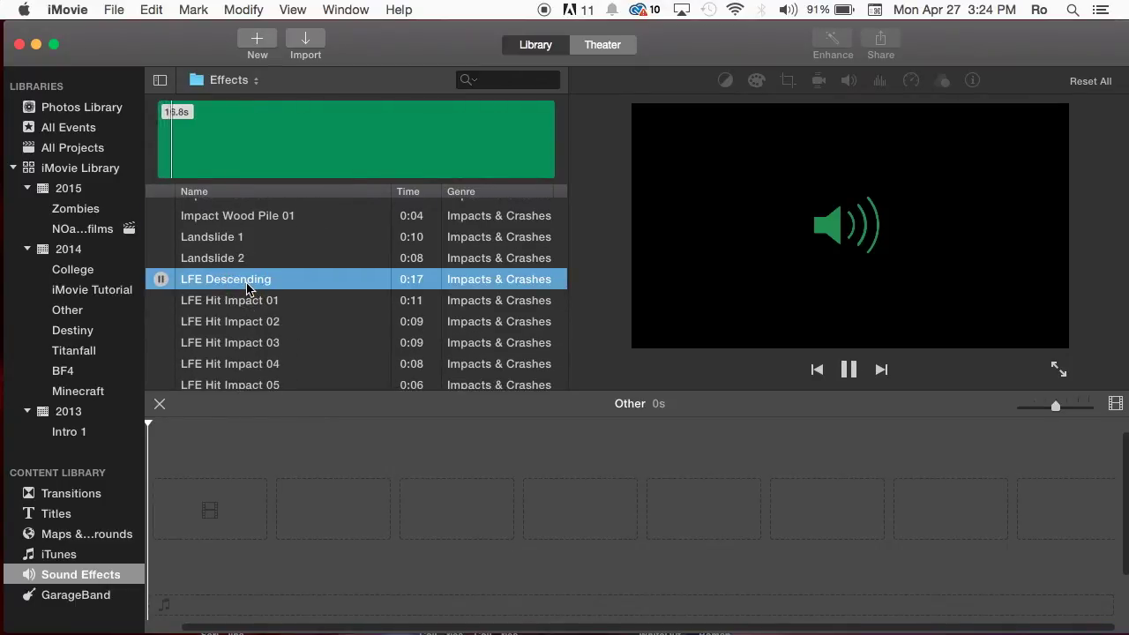
Preview Smash Glass 1 and Click Off FX, then play and stop the Chainsaw effect.
scroll(243, 300, "down", 5)
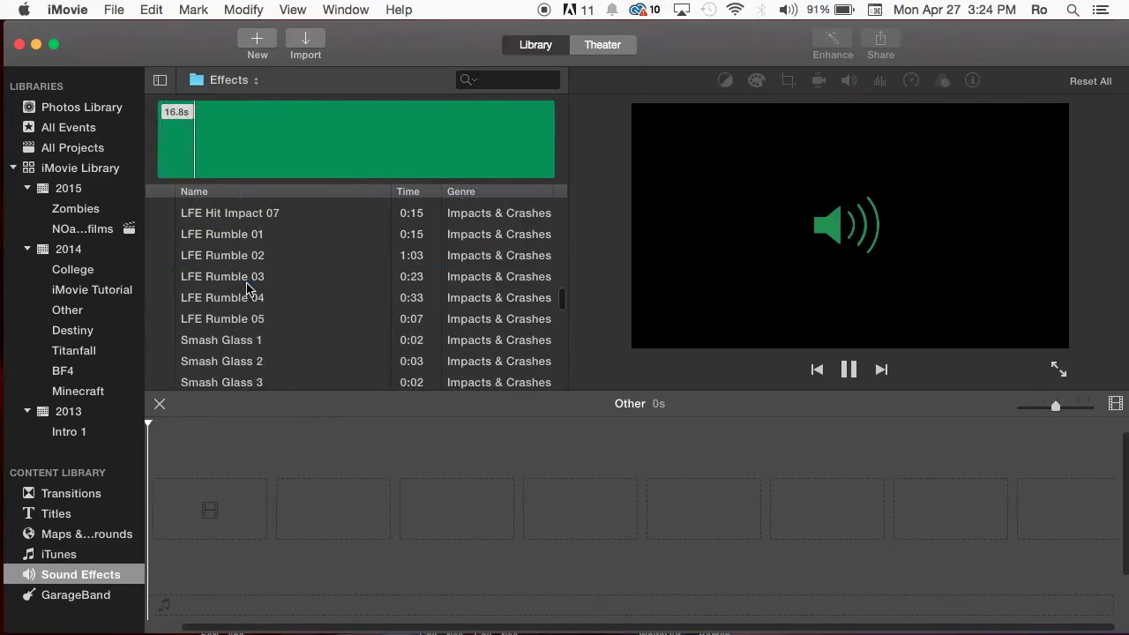
left_click(227, 343)
scroll(252, 283, "down", 15)
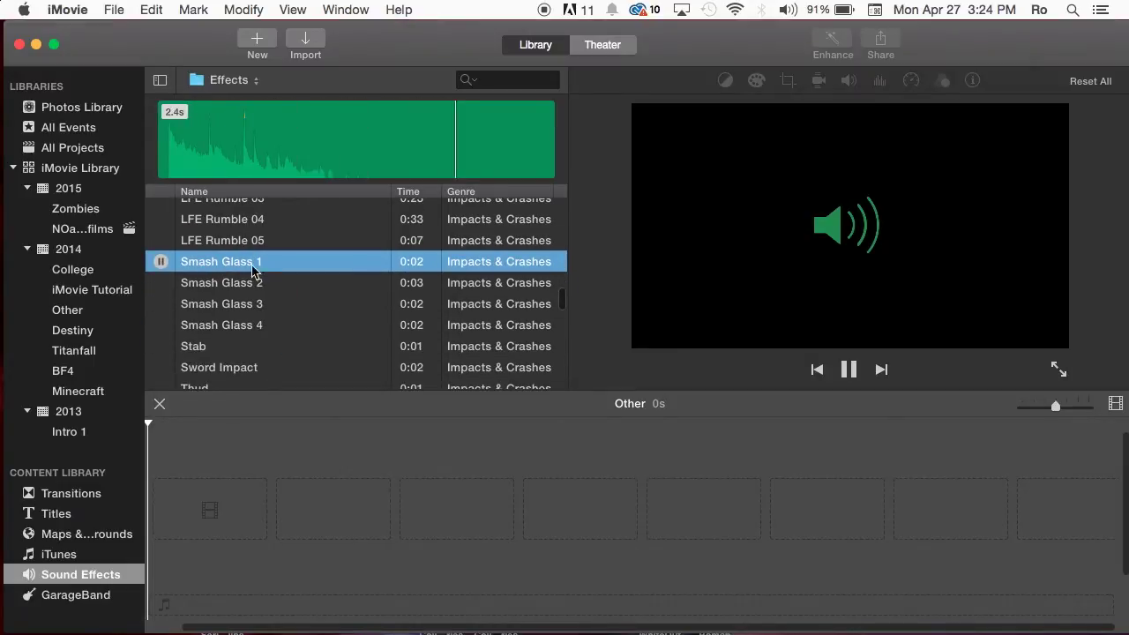
scroll(240, 301, "down", 3)
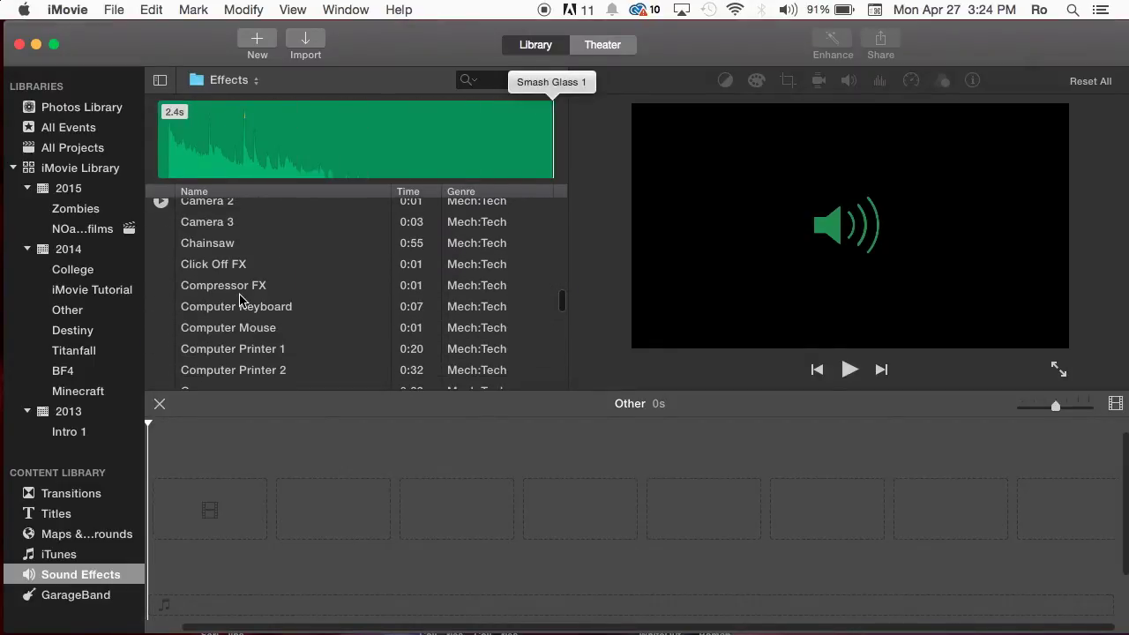
left_click(227, 291)
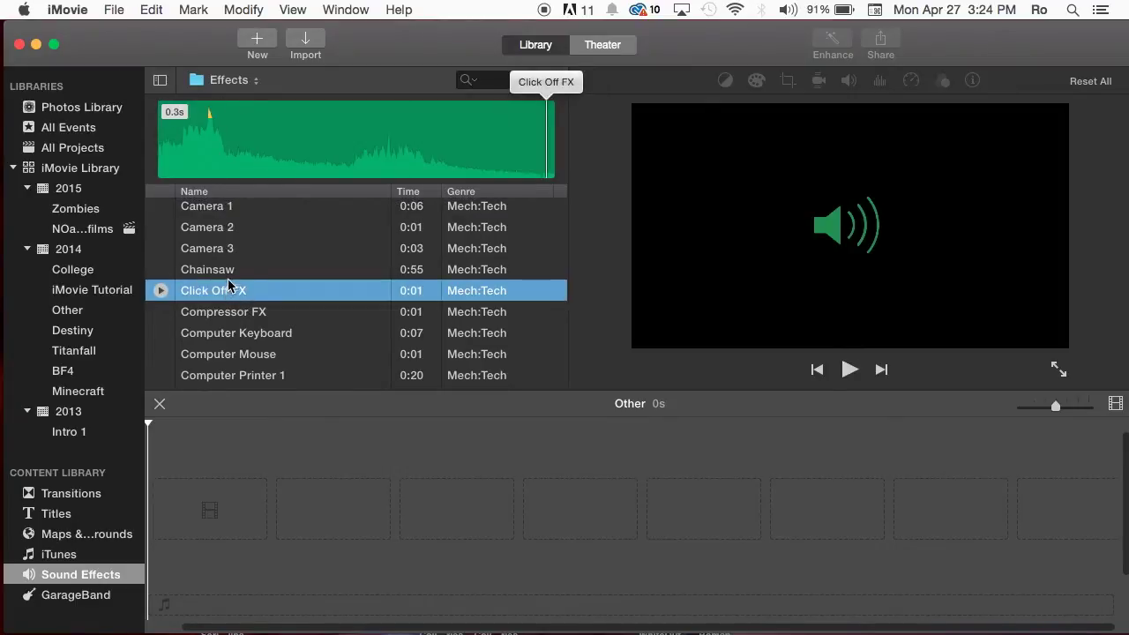
left_click(230, 277)
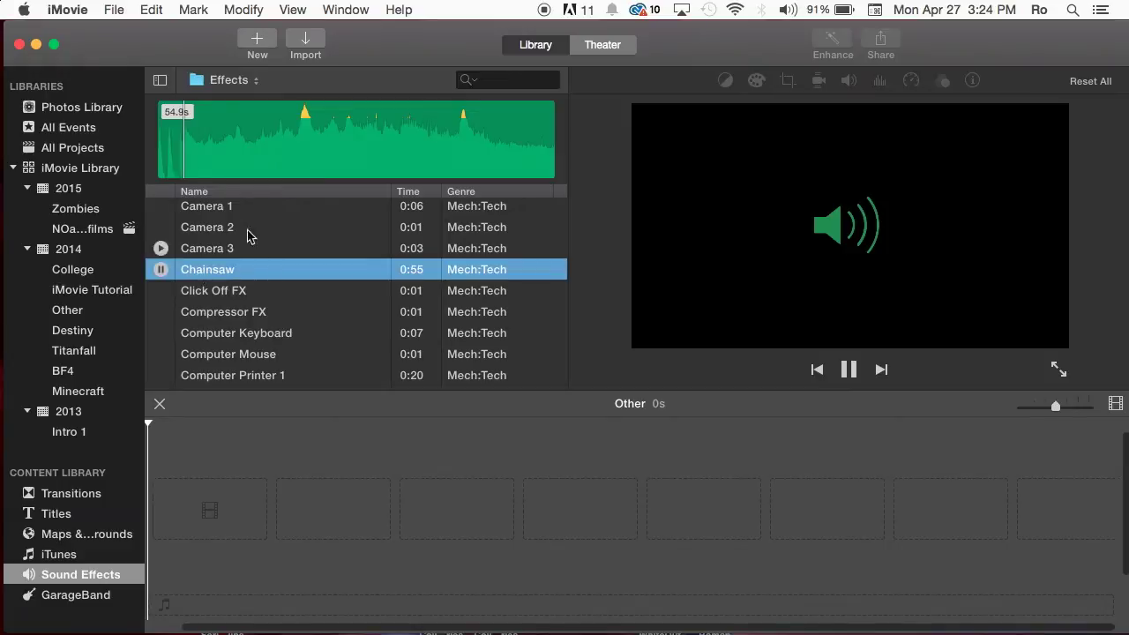
key("space")
Drag the Chainsaw effect into the empty timeline and play it from the project start.
left_click_drag(221, 271, 202, 490)
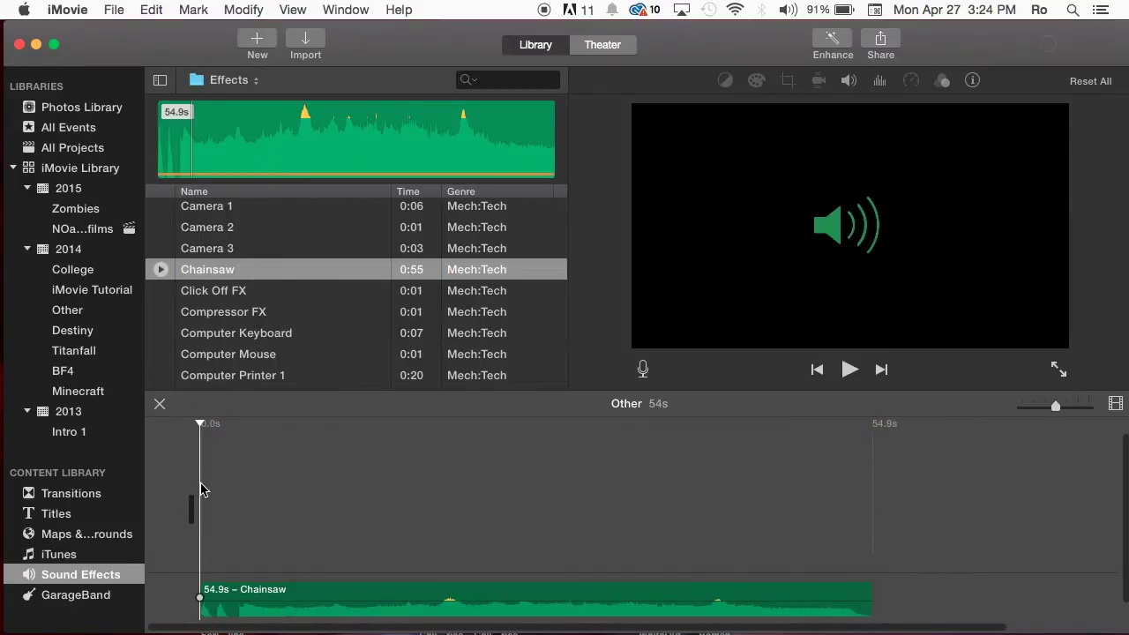
left_click(274, 470)
left_click(234, 588)
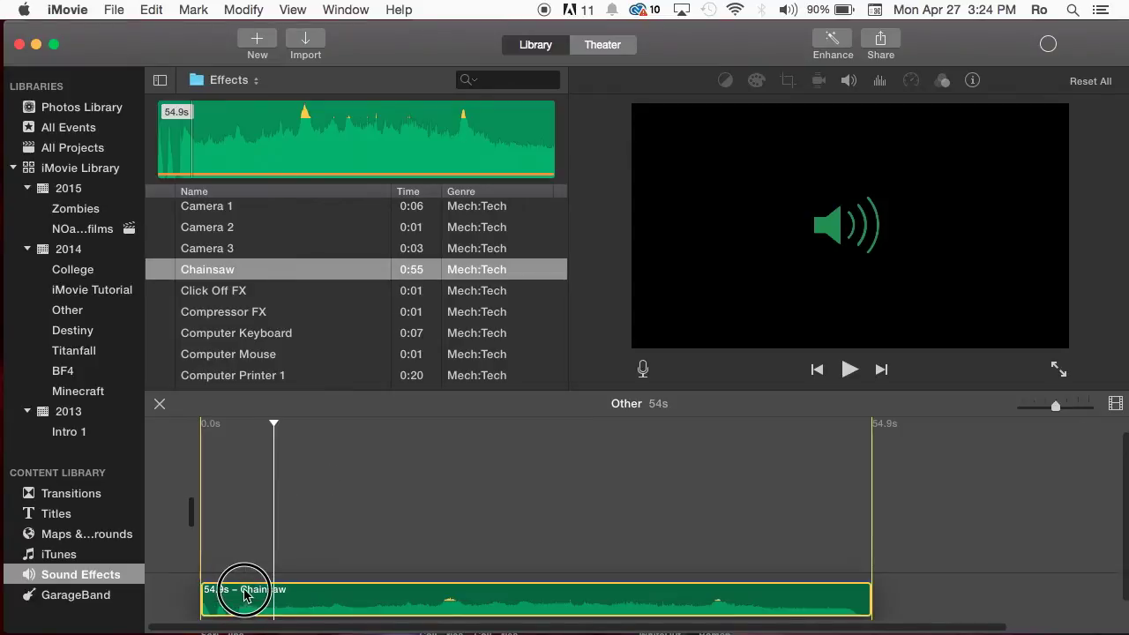
left_click(220, 593)
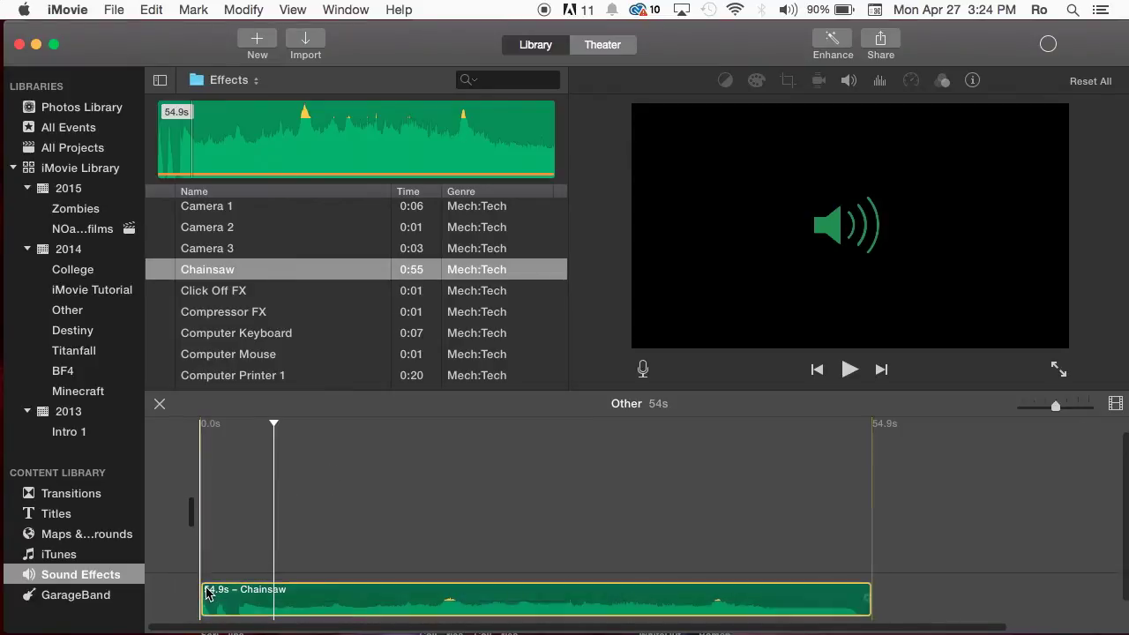
left_click(298, 548)
left_click(252, 490)
left_click(183, 487)
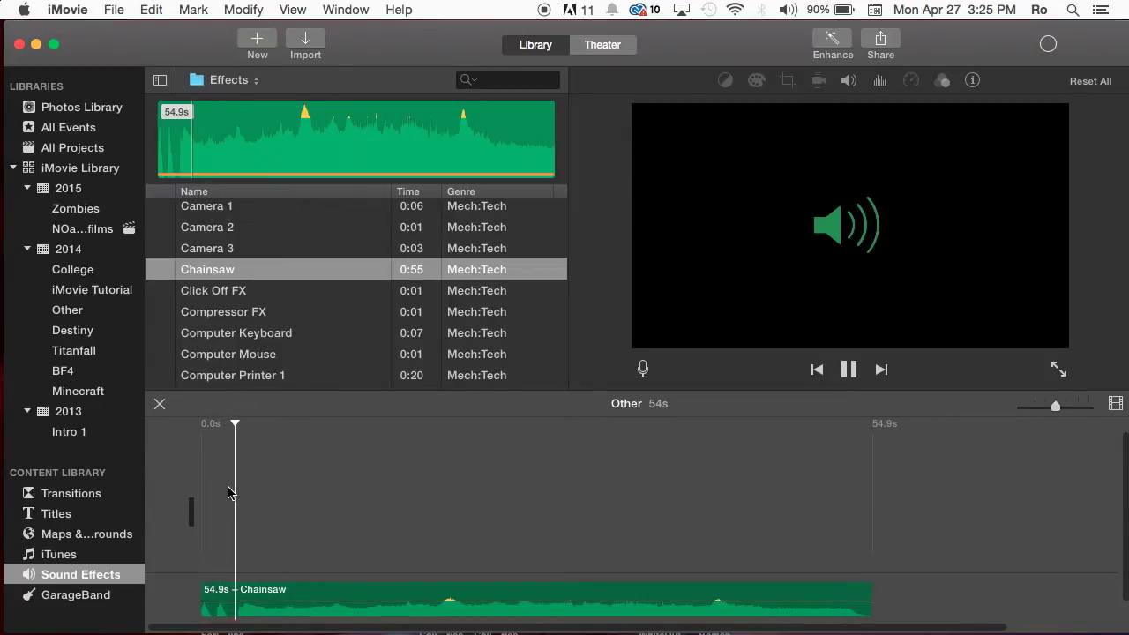
key("space")
Review the 54.9s Chainsaw clip at several playhead positions along the timeline.
left_click(413, 519)
left_click(309, 457)
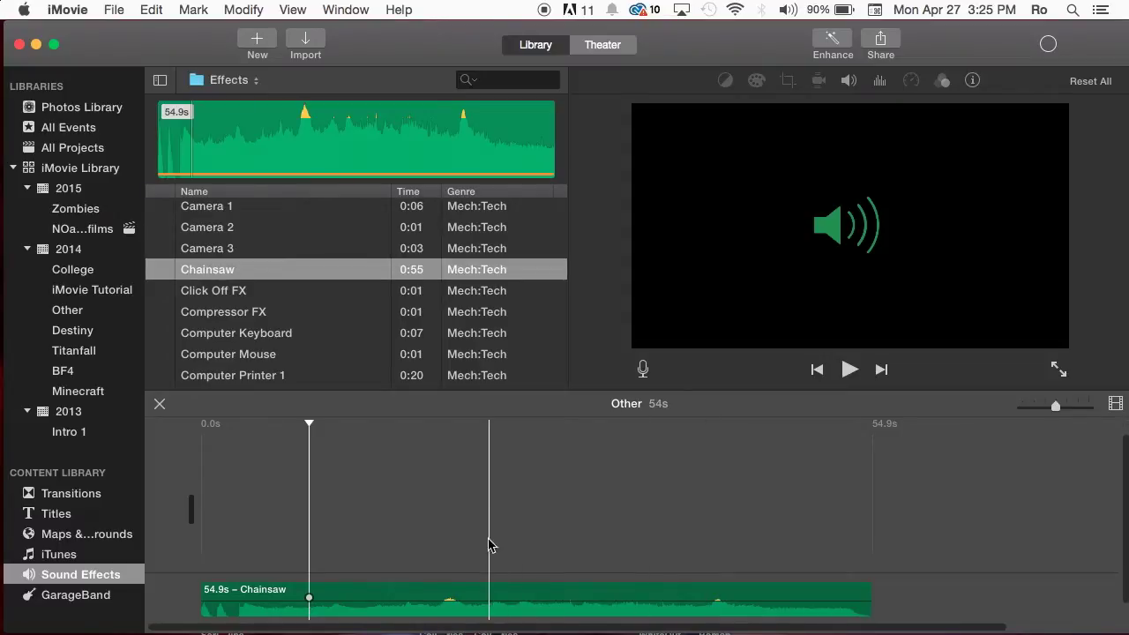
left_click(435, 599)
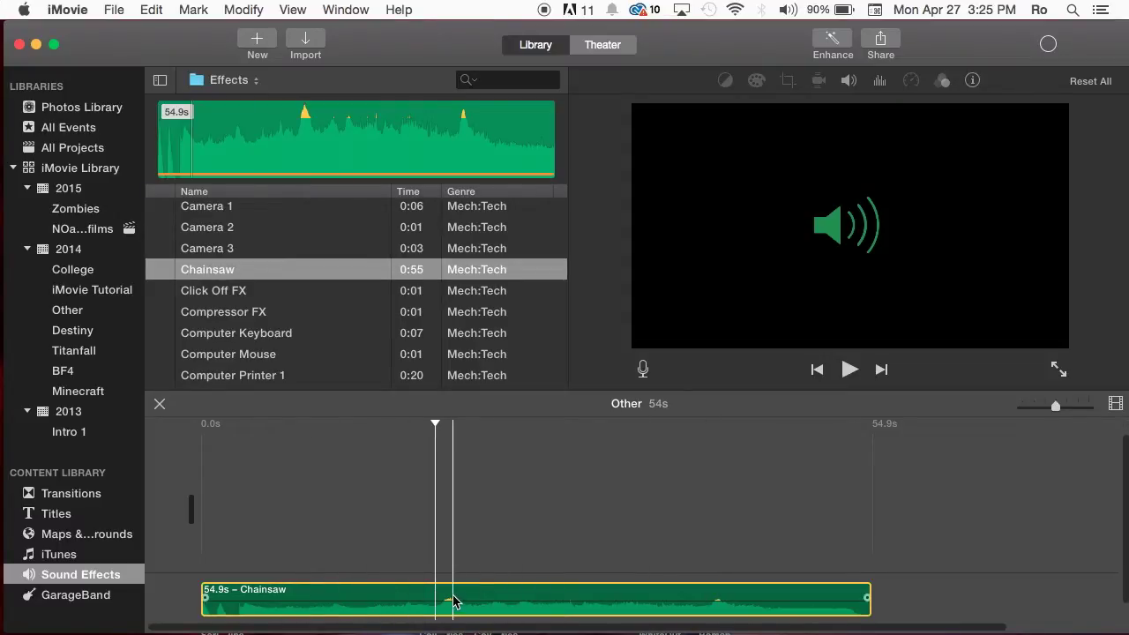
left_click(330, 480)
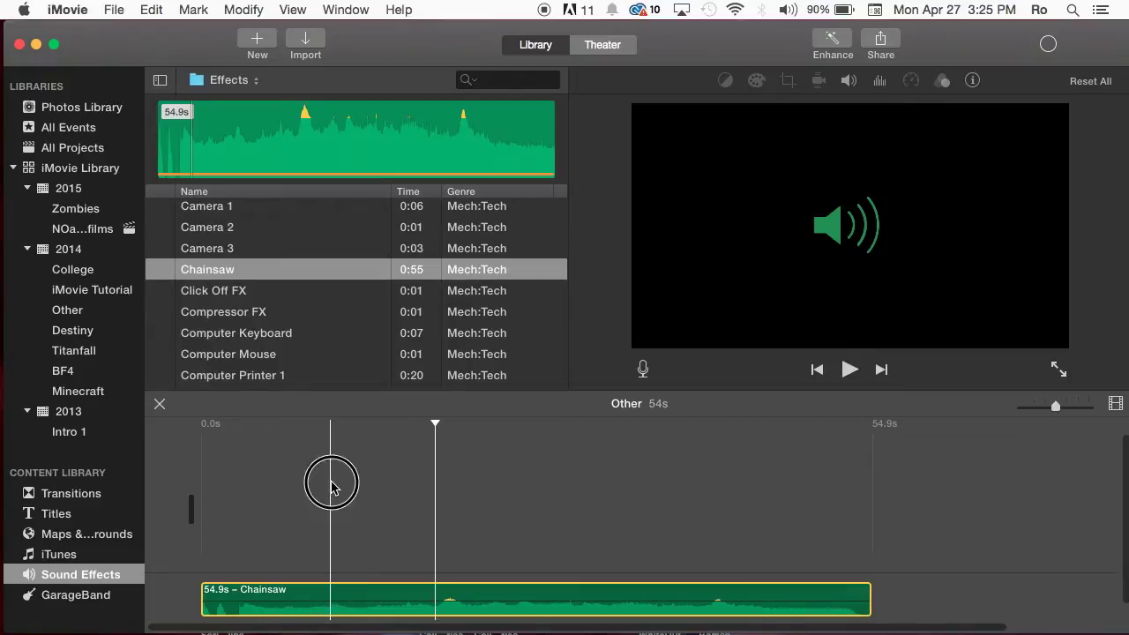
left_click(388, 500)
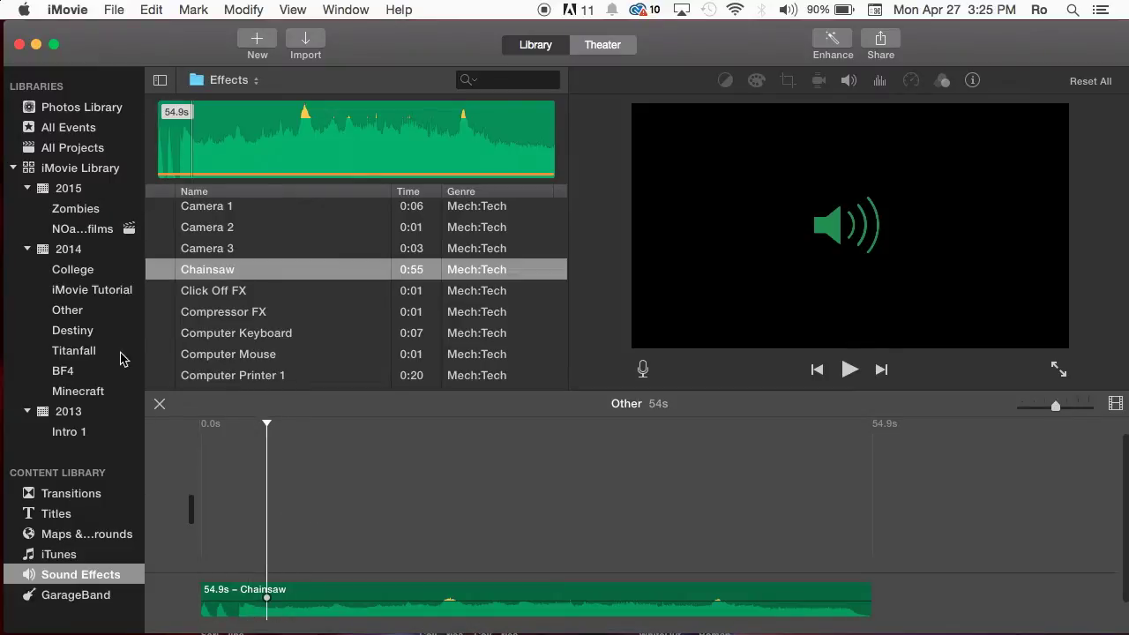
scroll(274, 273, "up", 5)
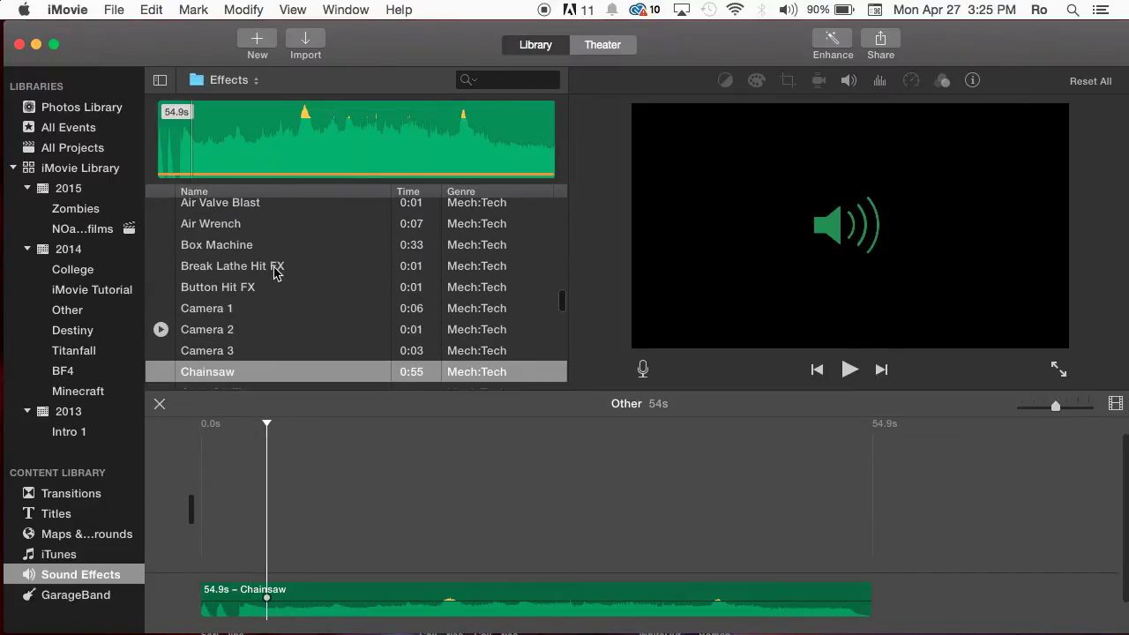
left_click(82, 230)
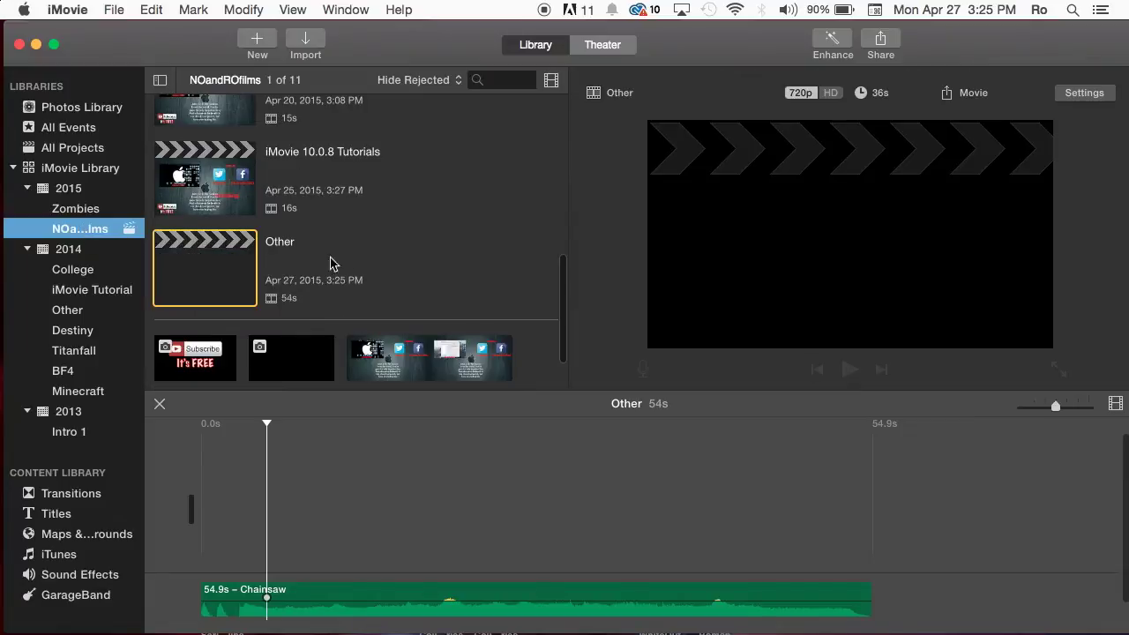
scroll(202, 304, "down", 3)
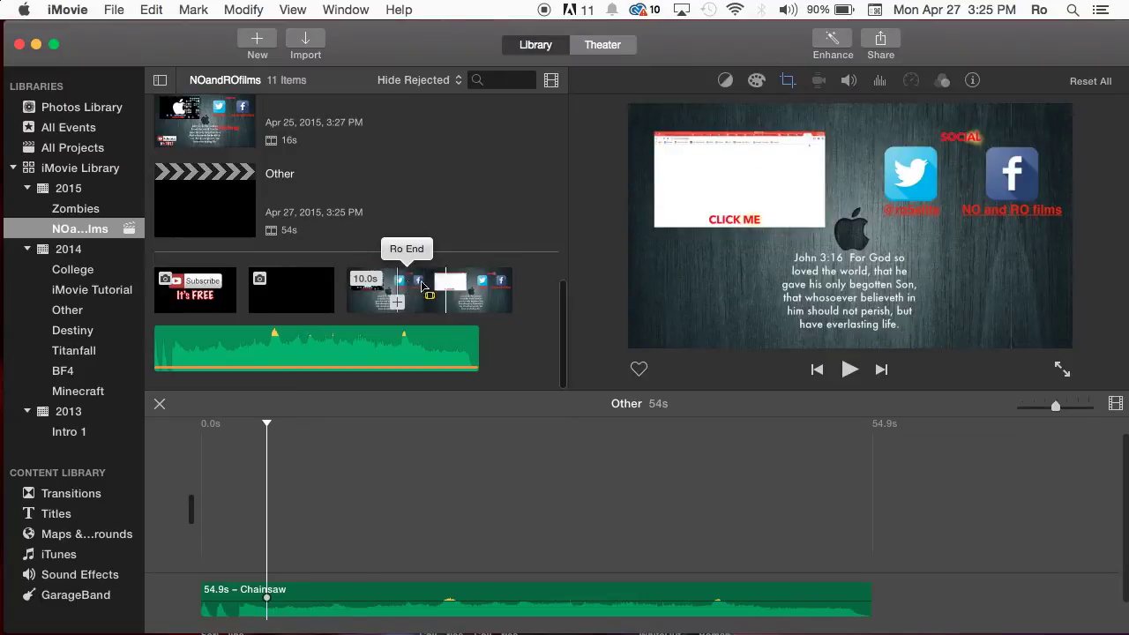
left_click(434, 291)
left_click_drag(434, 291, 291, 509)
left_click(331, 431)
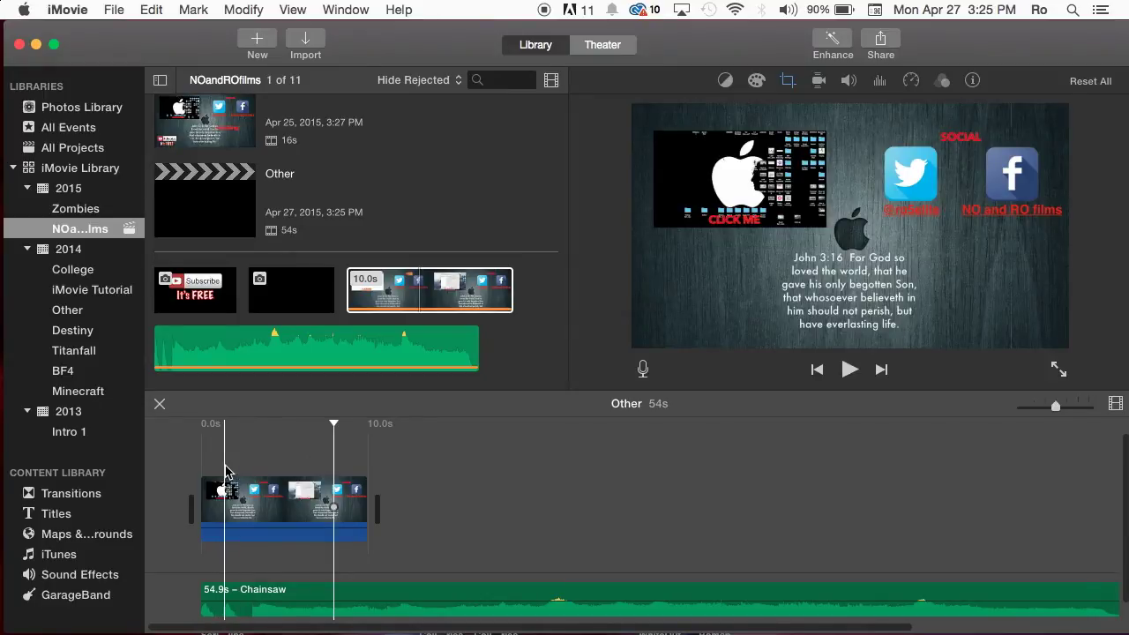
key("space")
key("space")
left_click(312, 432)
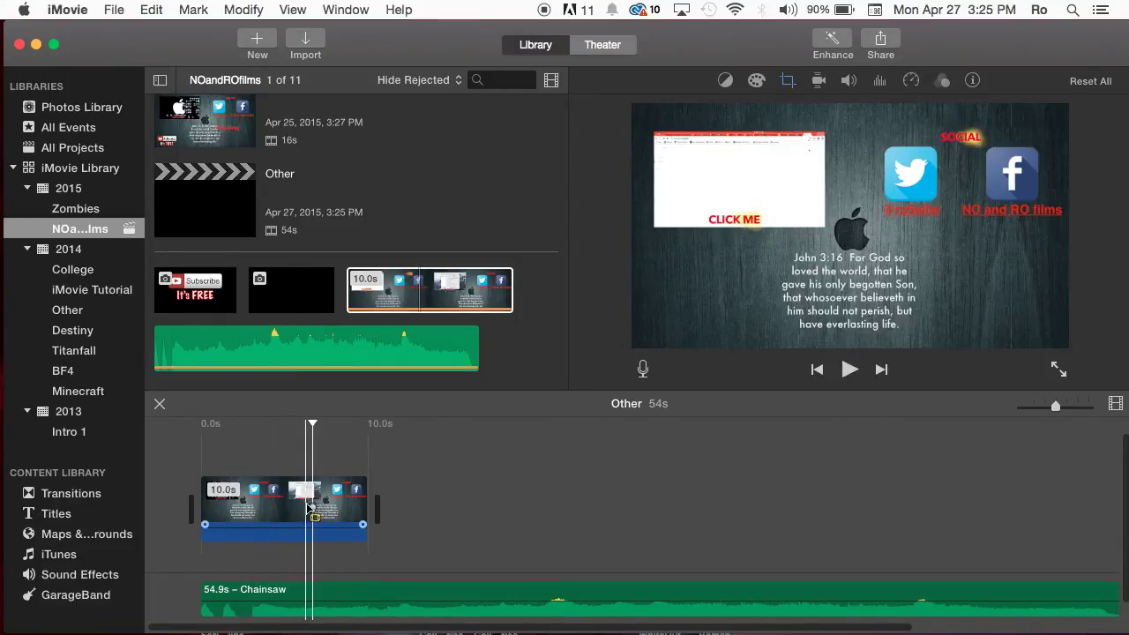
left_click(269, 492)
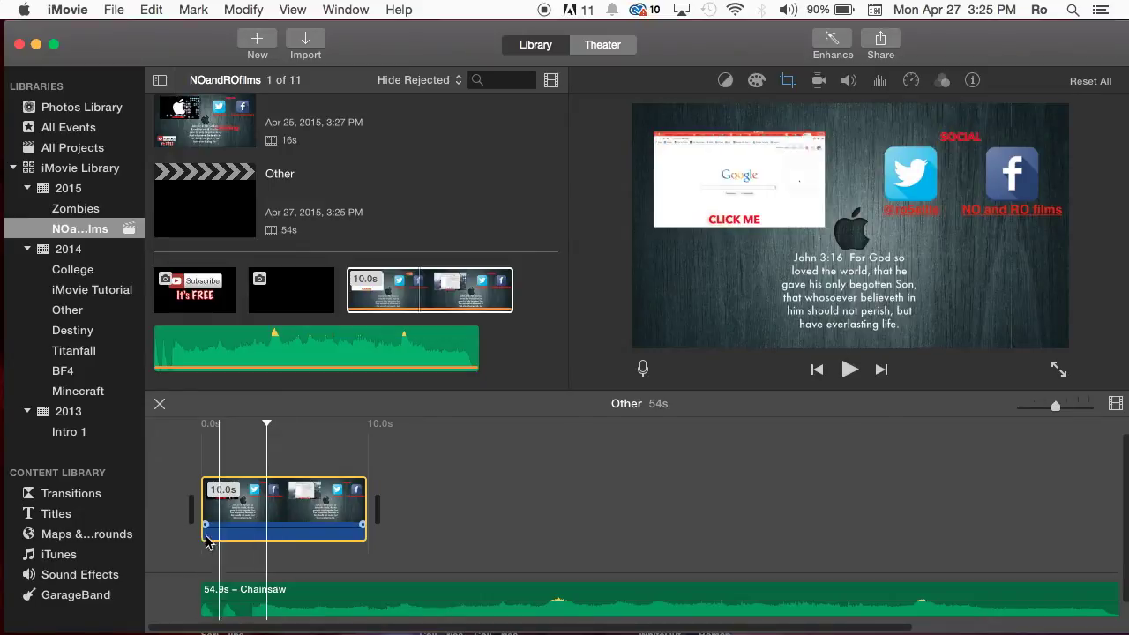
left_click(318, 530)
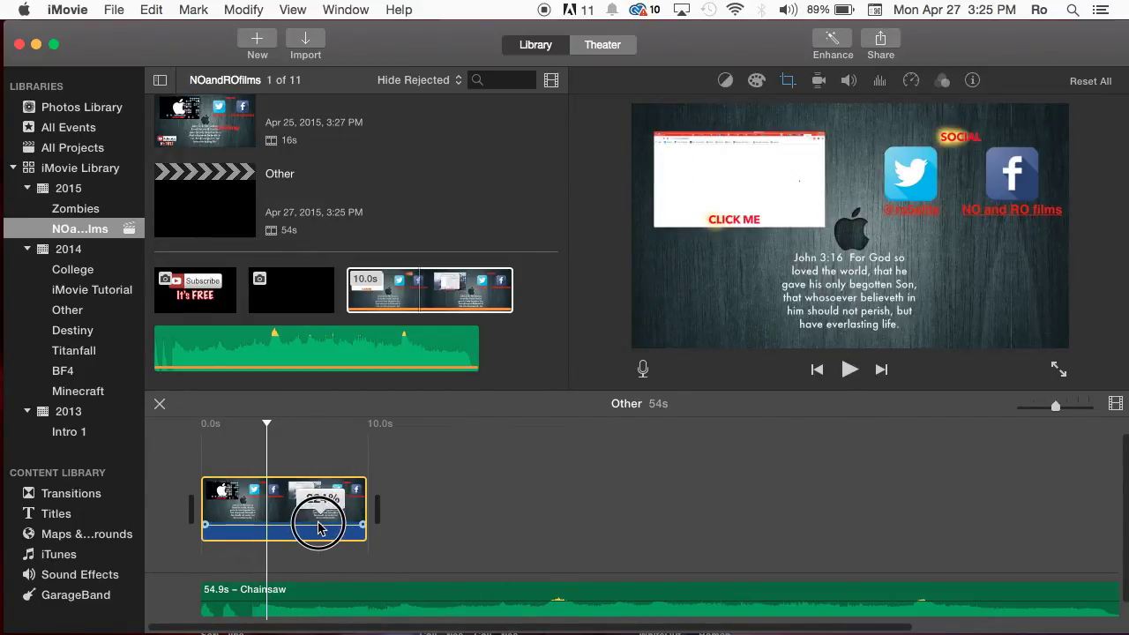
left_click(294, 530)
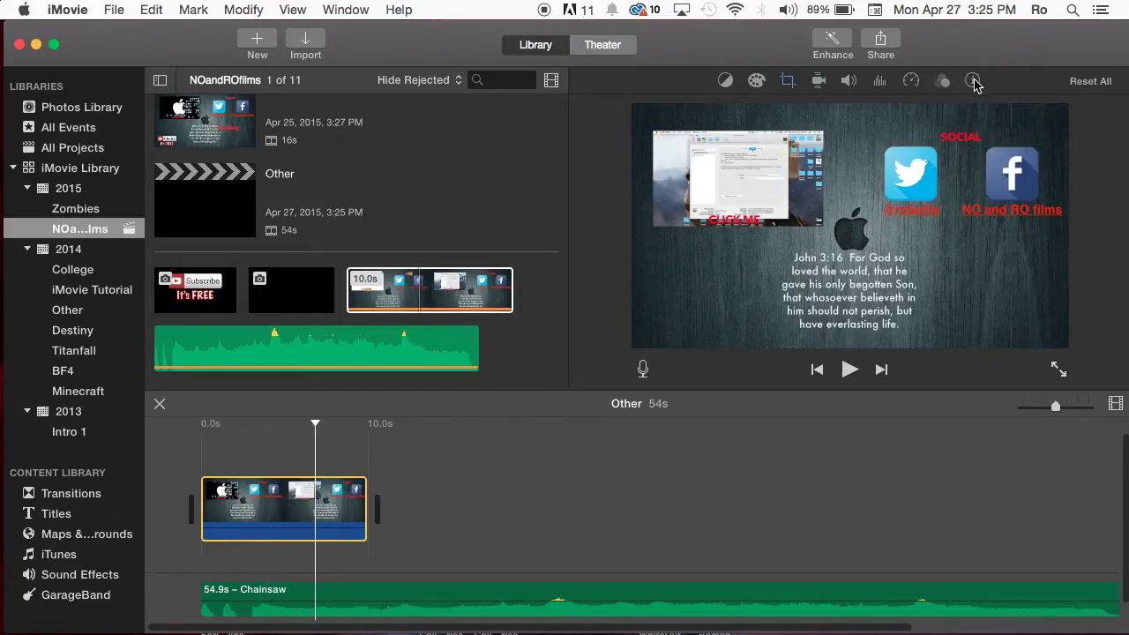
Lower the clip's volume to about 80% with the Volume control and the volume line.
left_click(850, 80)
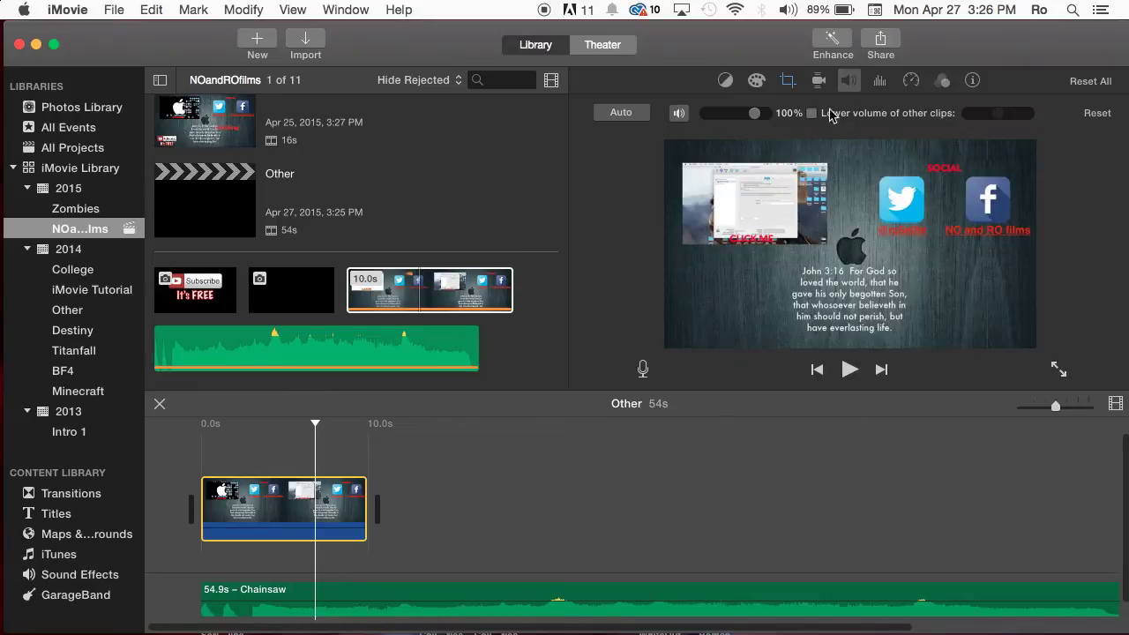
left_click_drag(757, 118, 757, 118)
left_click(449, 517)
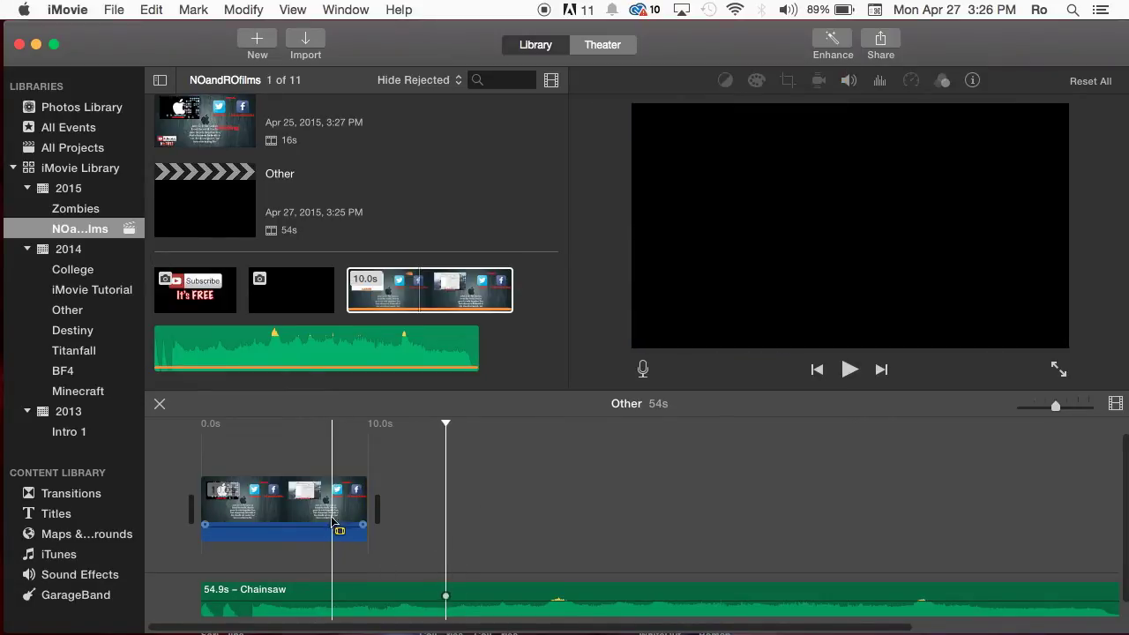
left_click(319, 524)
left_click_drag(313, 526, 310, 527)
Delete the Chainsaw sound clip, leaving only the 10.0s video clip.
left_click(332, 490)
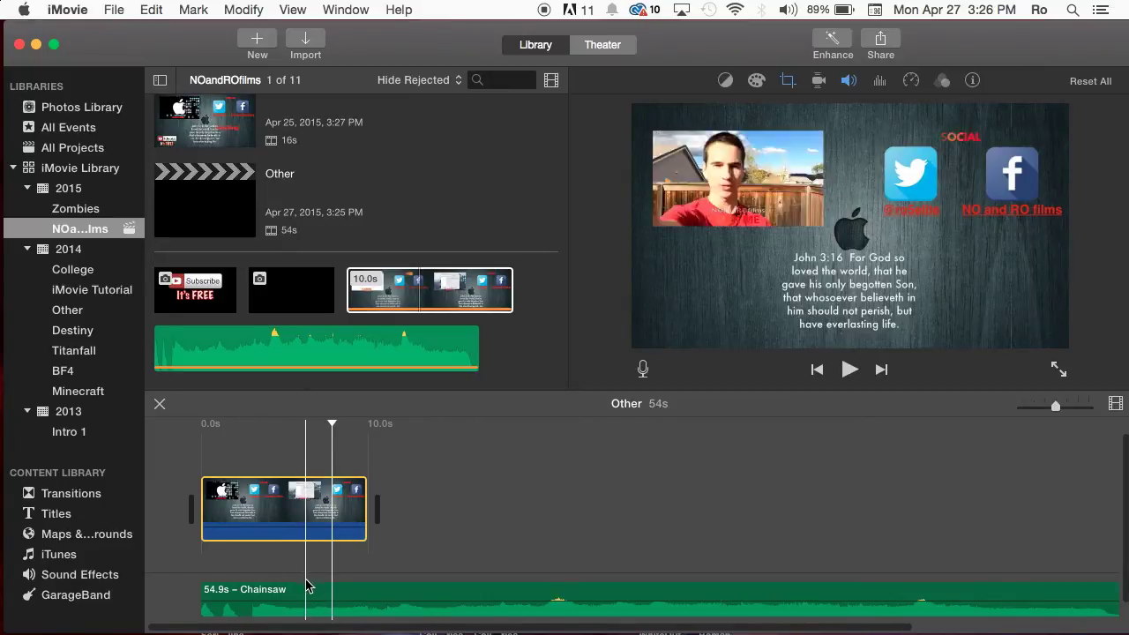
left_click(280, 591)
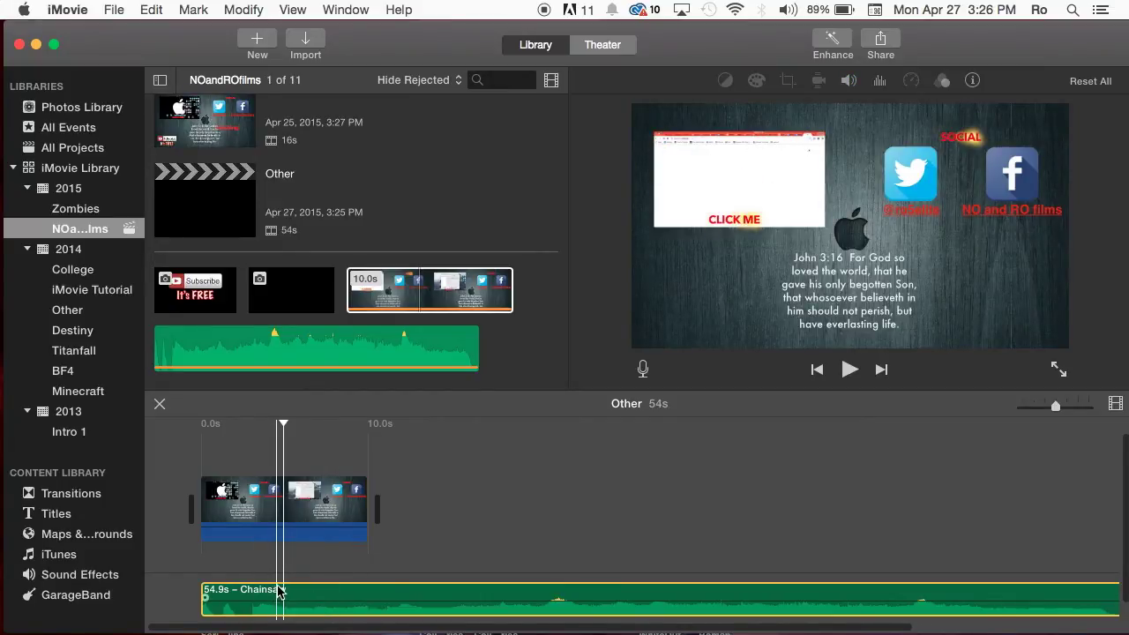
key("Delete")
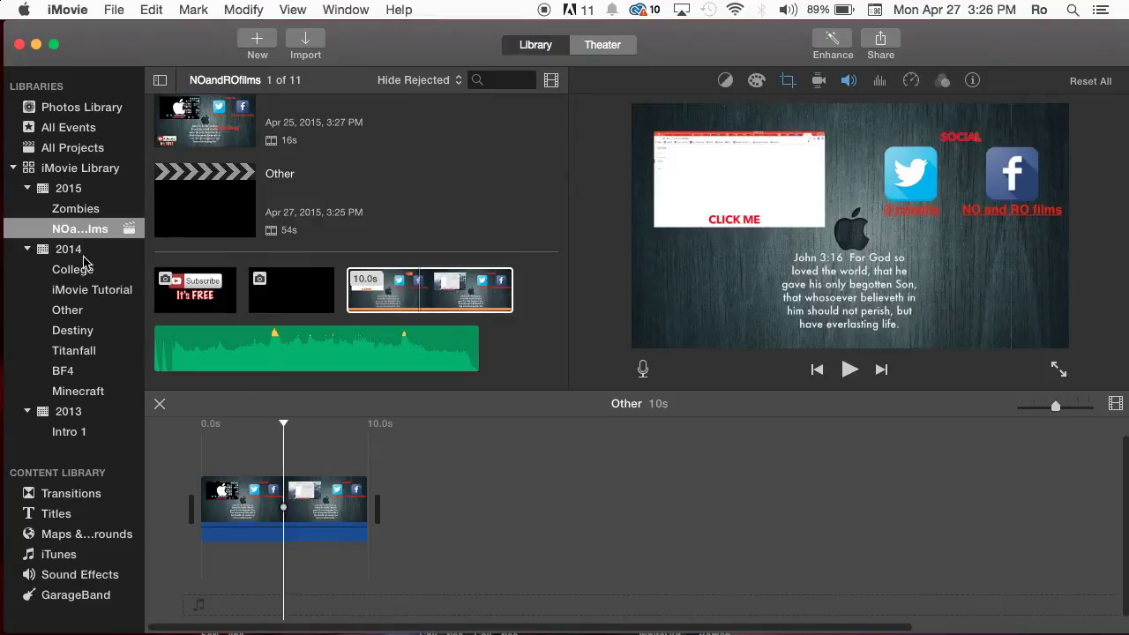
Clear the sound effects search and switch the library to the Jingles folder.
left_click(67, 571)
scroll(353, 220, "down", 4)
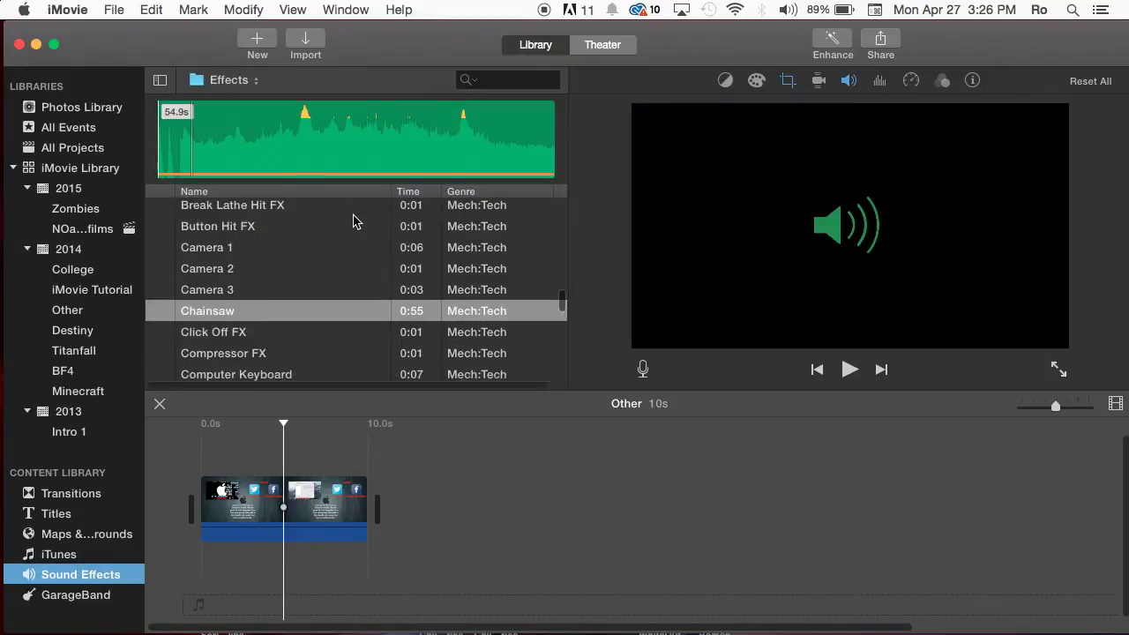
left_click(503, 80)
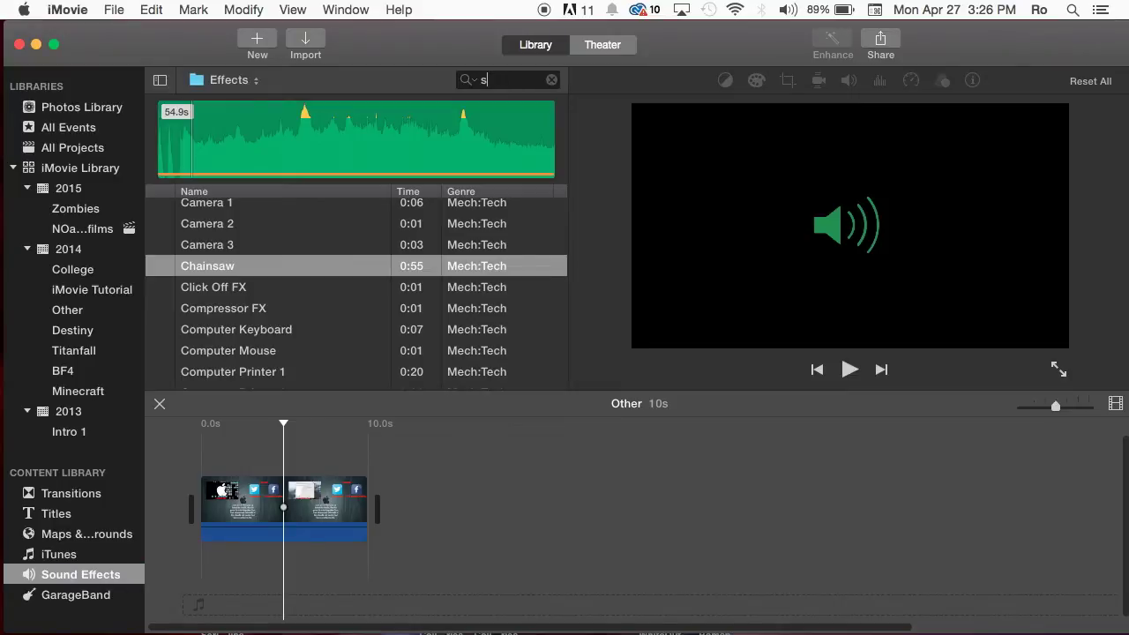
scroll(353, 292, "down", 3)
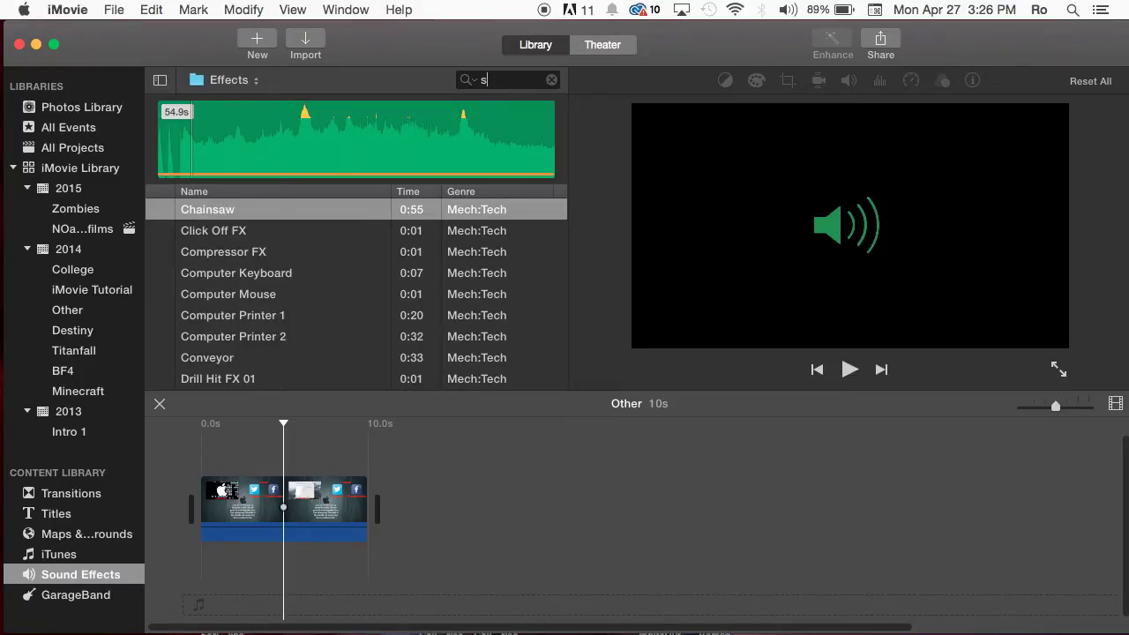
key("BackSpace")
left_click(259, 82)
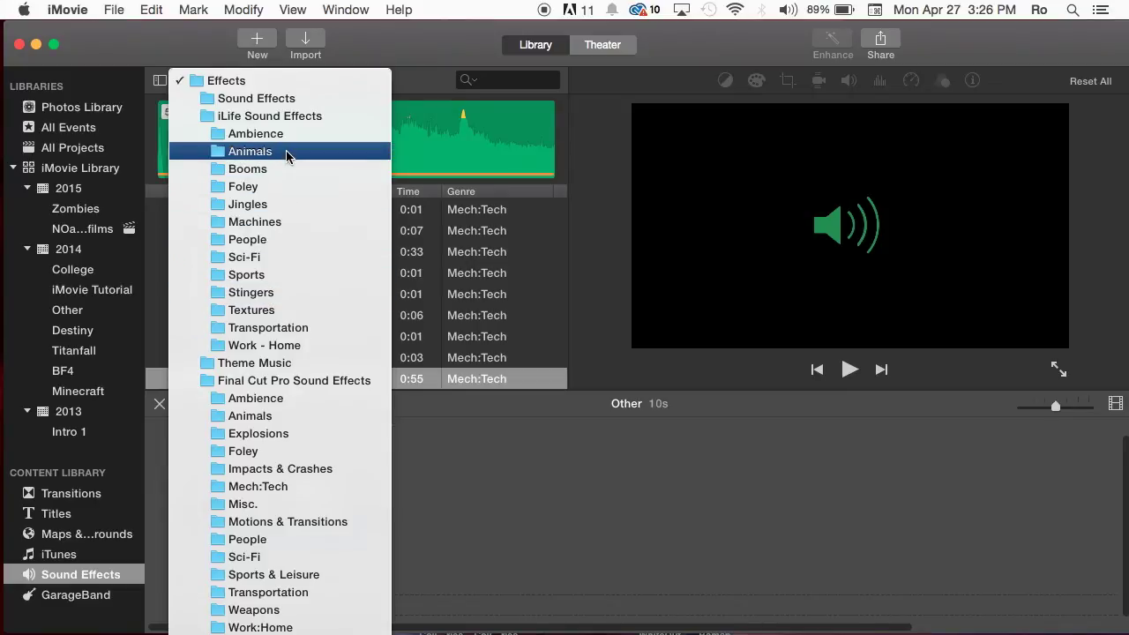
left_click(273, 208)
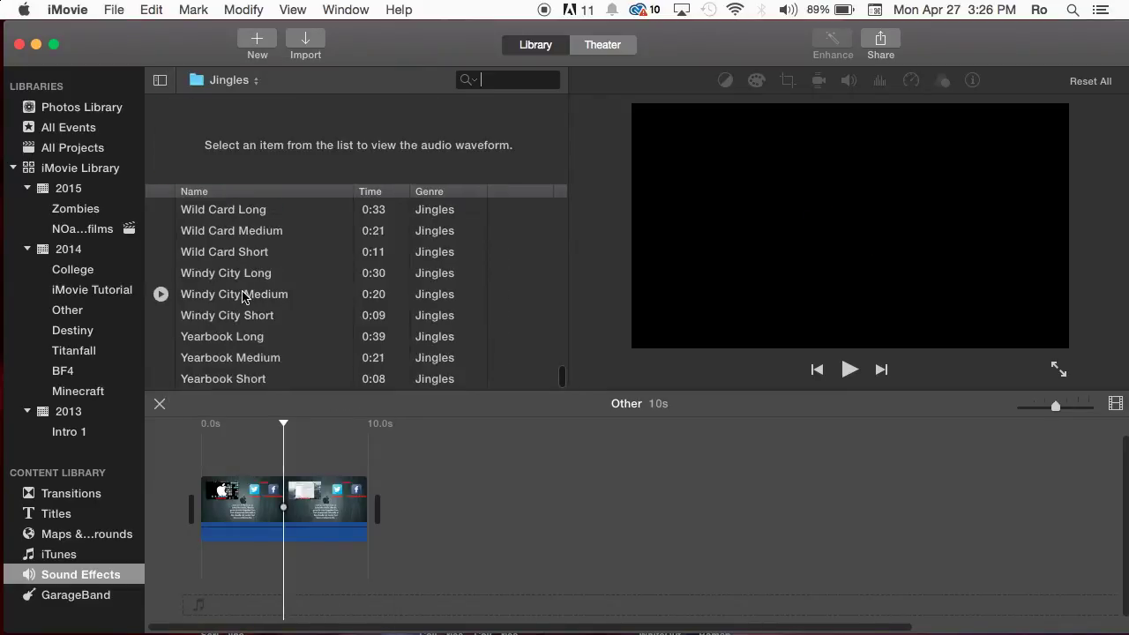
Select and preview the 44th Street Short jingle.
left_click(249, 271)
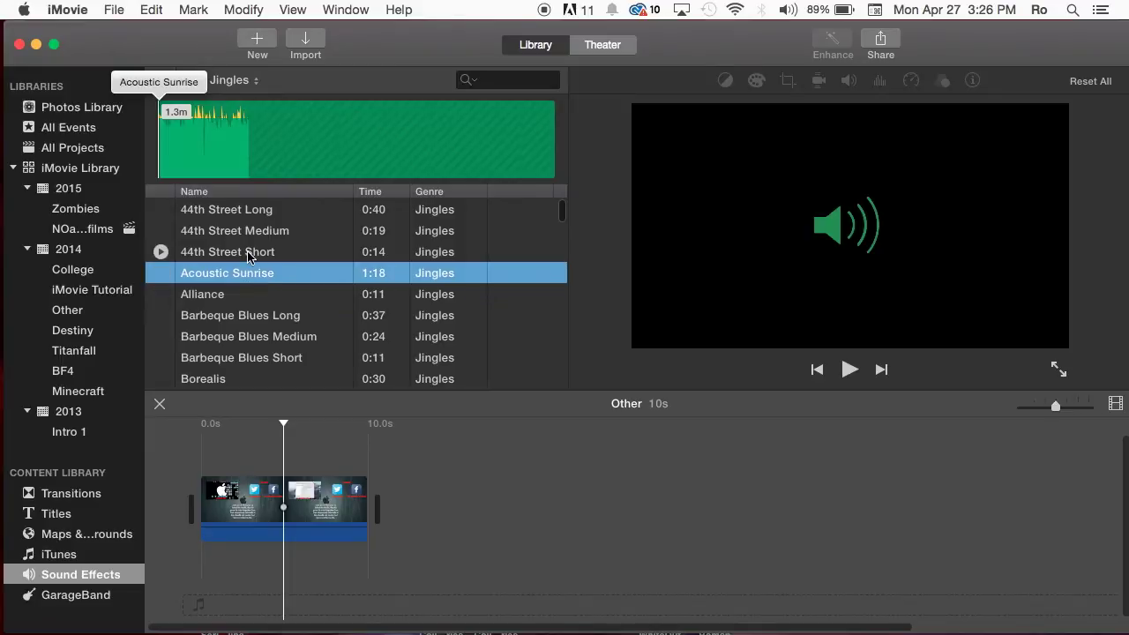
left_click(229, 255)
key("space")
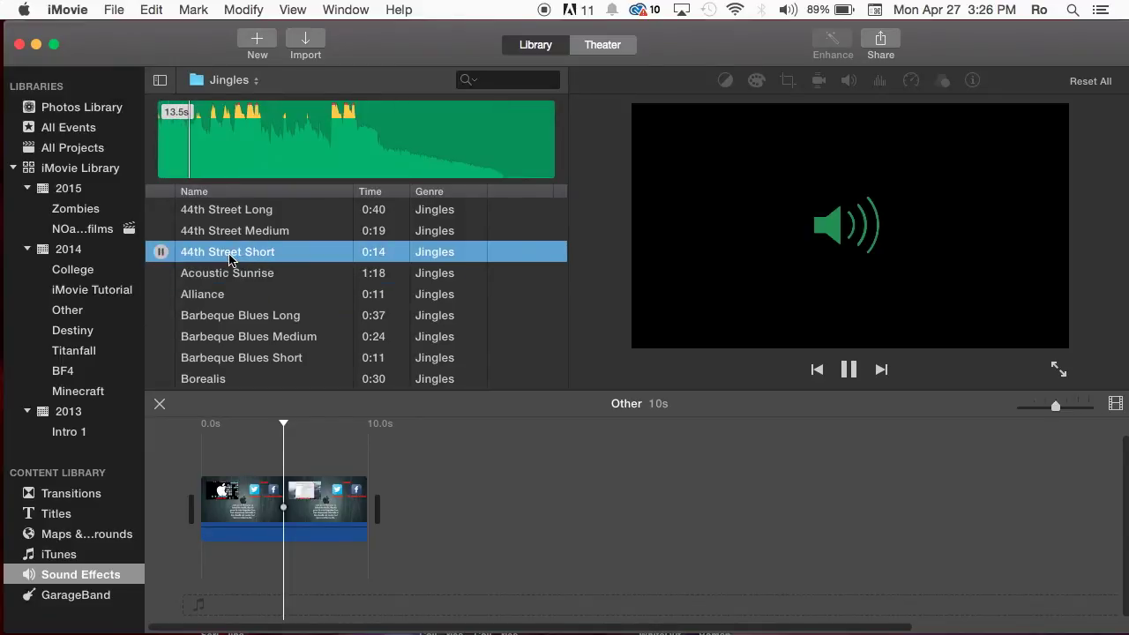
key("space")
Place 44th Street Short under the video clip and lower its volume to 14%.
left_click_drag(225, 254, 203, 604)
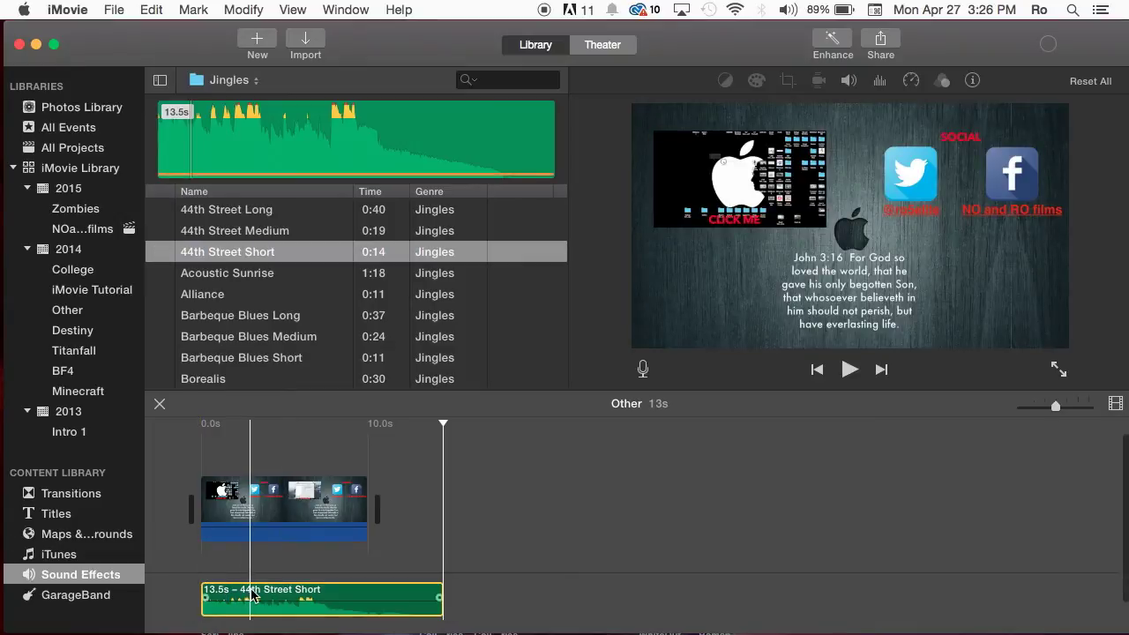
left_click(275, 494)
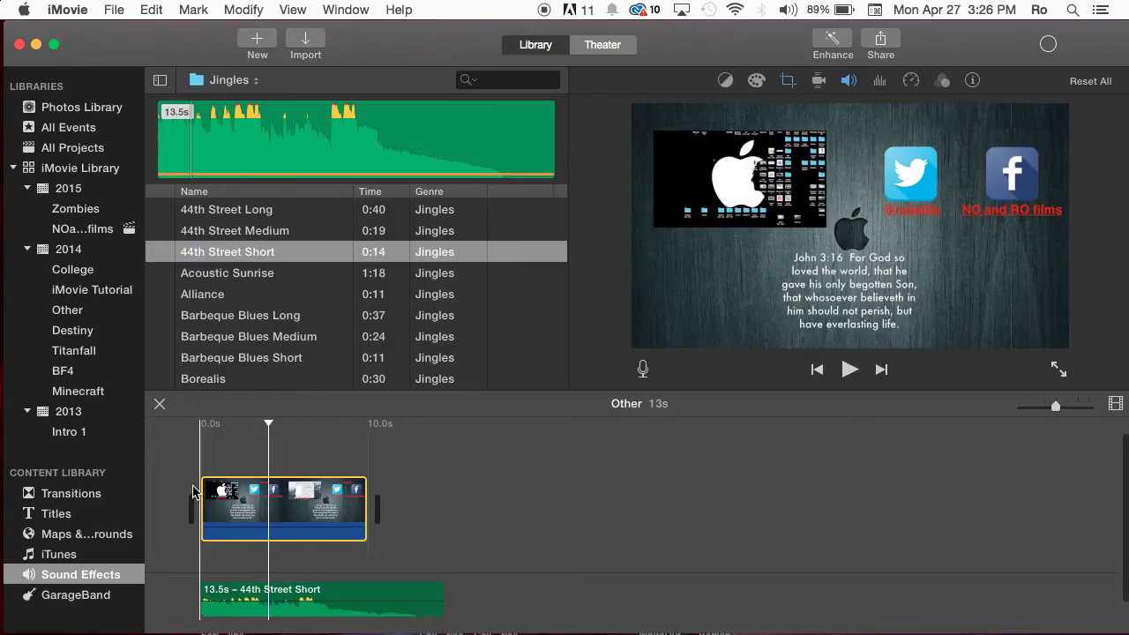
key("space")
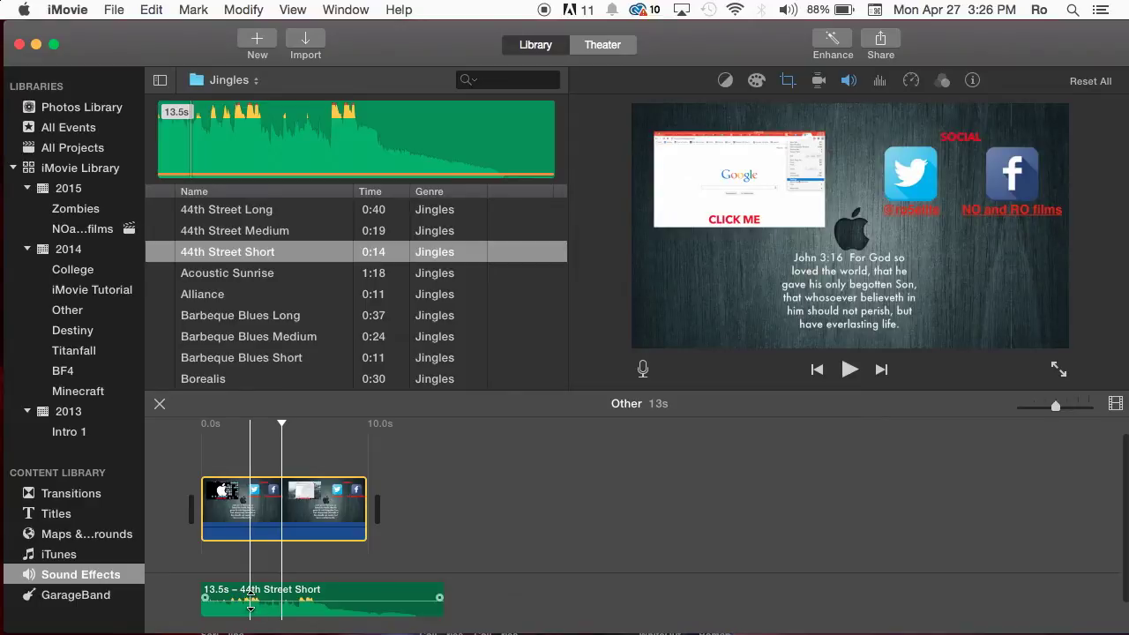
left_click_drag(253, 599, 250, 609)
key("space")
key("space")
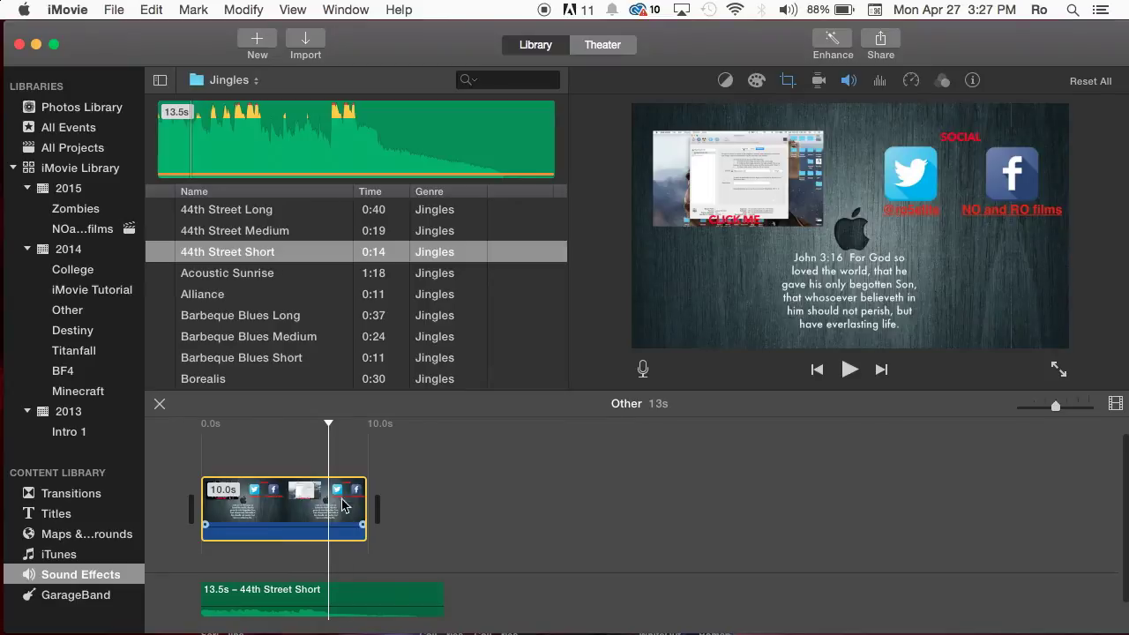
Add the Alliance jingle directly beneath the video clip.
left_click_drag(312, 532, 303, 529)
left_click(229, 274)
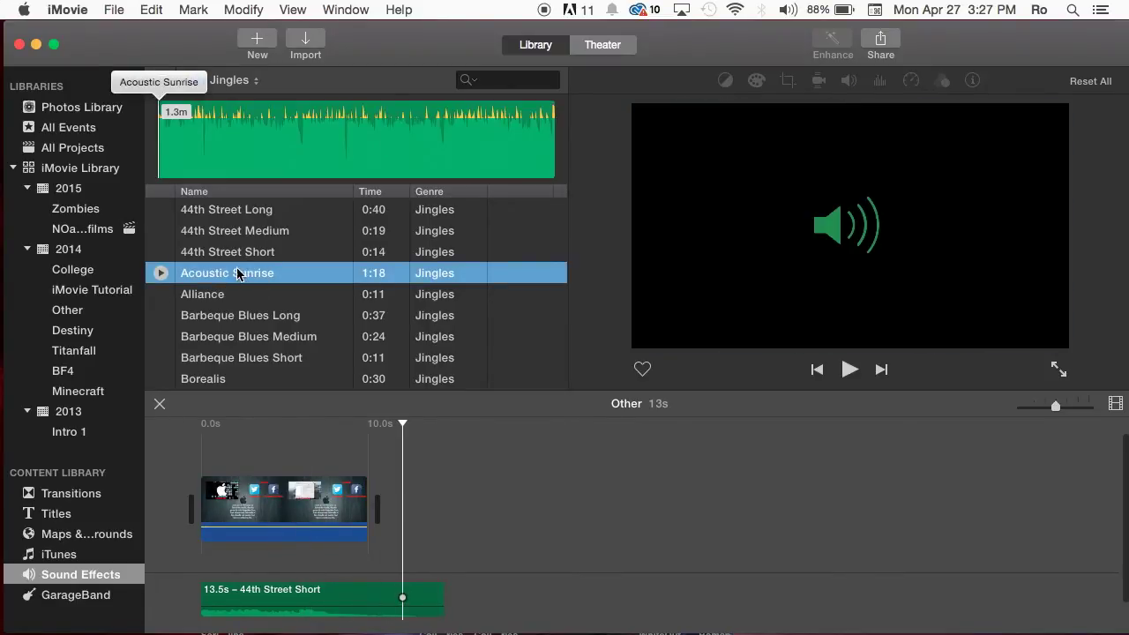
left_click(206, 297)
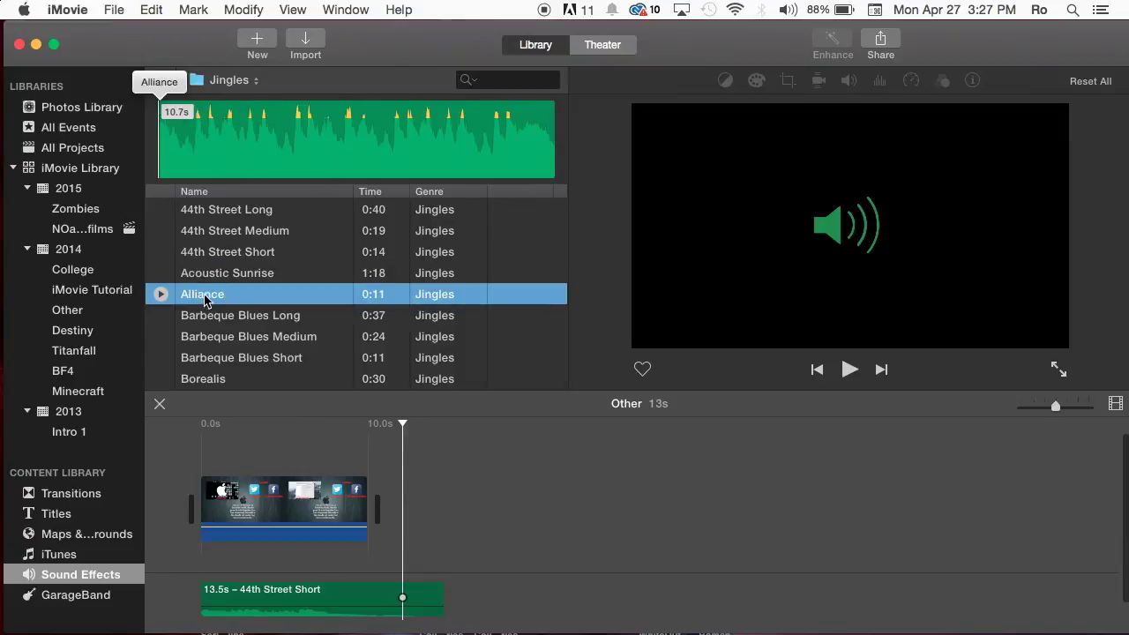
left_click_drag(217, 297, 190, 550)
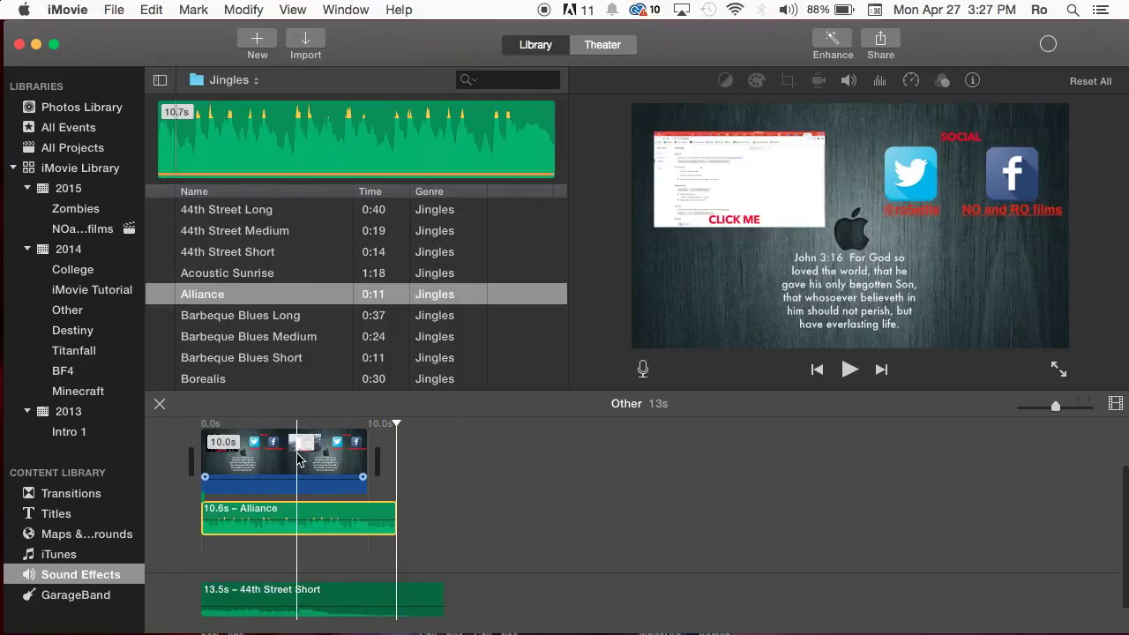
Check the layered clips and drag the Alliance jingle's volume line down.
left_click(276, 459)
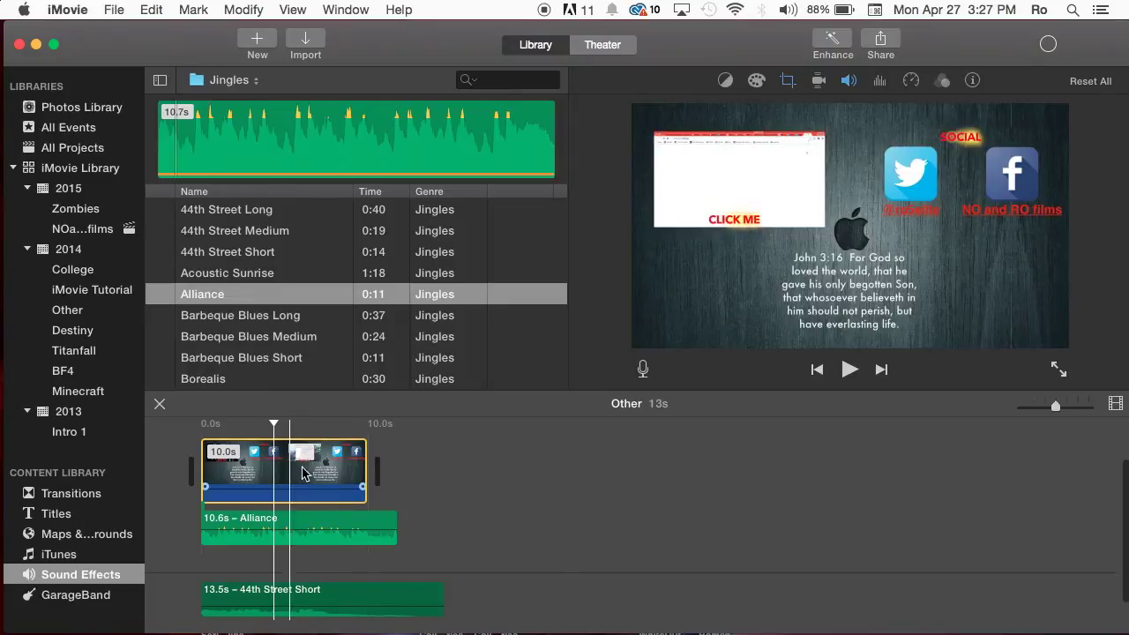
left_click(269, 523)
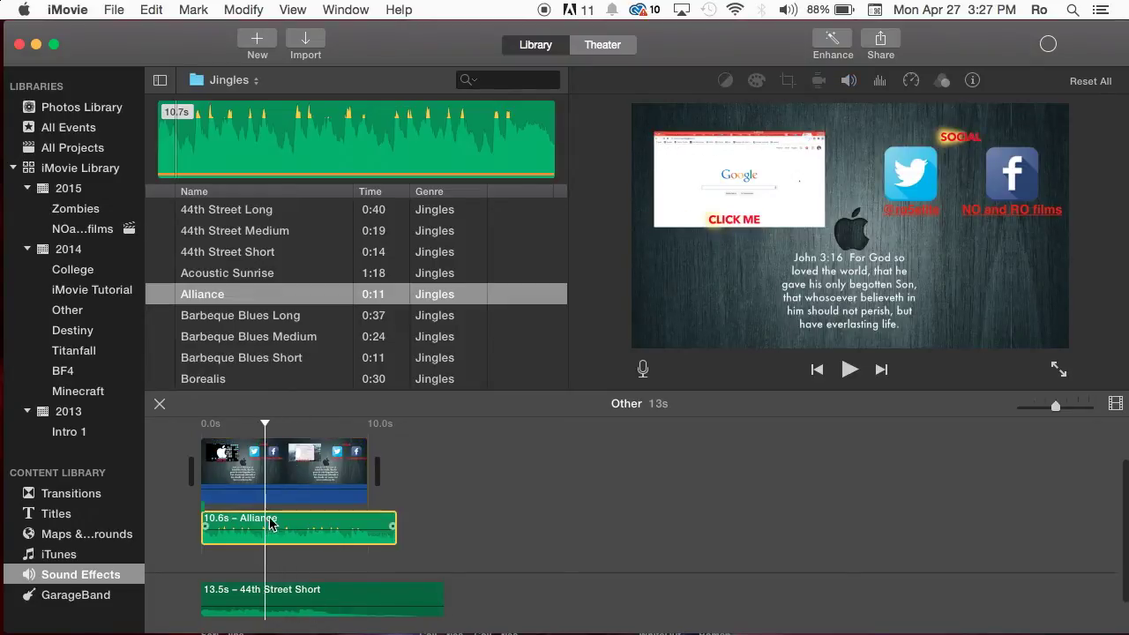
left_click(269, 589)
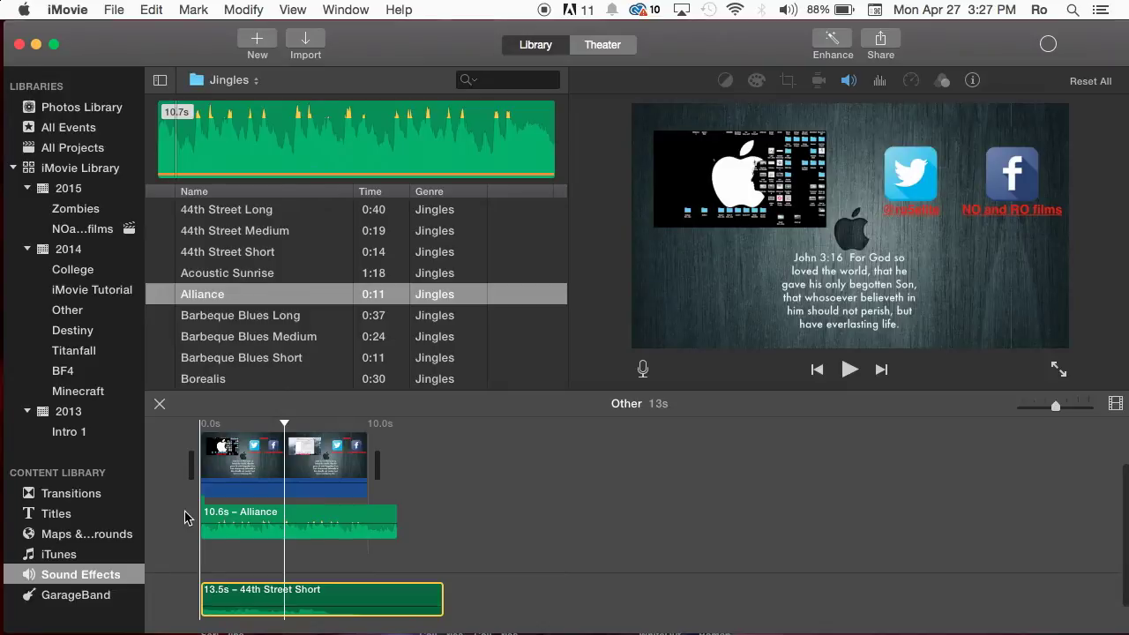
left_click(264, 467)
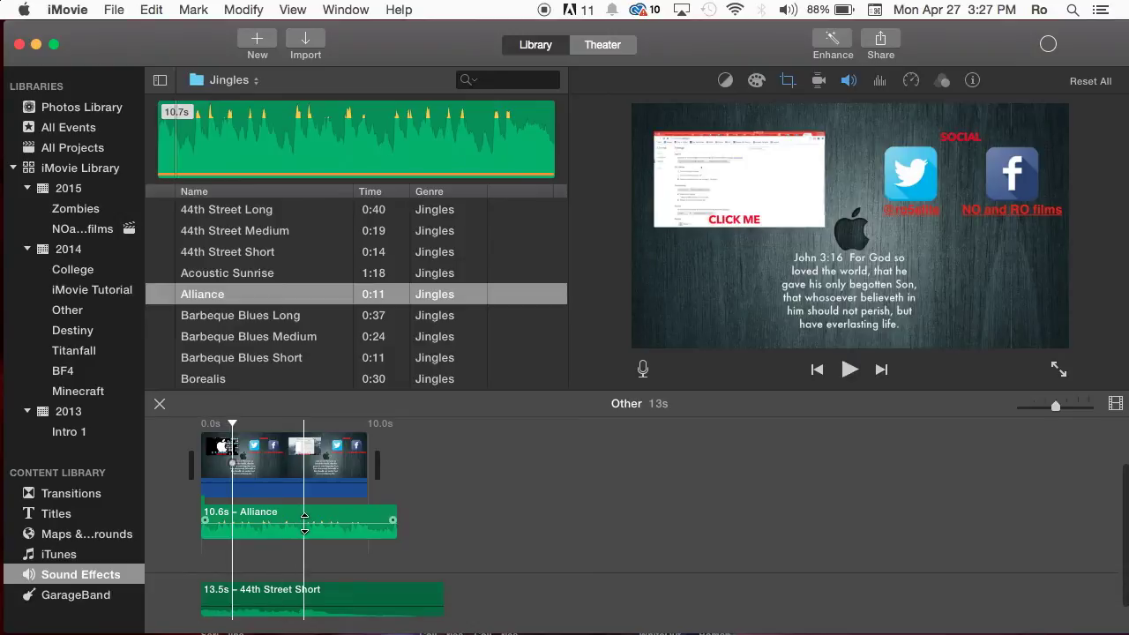
left_click(517, 492)
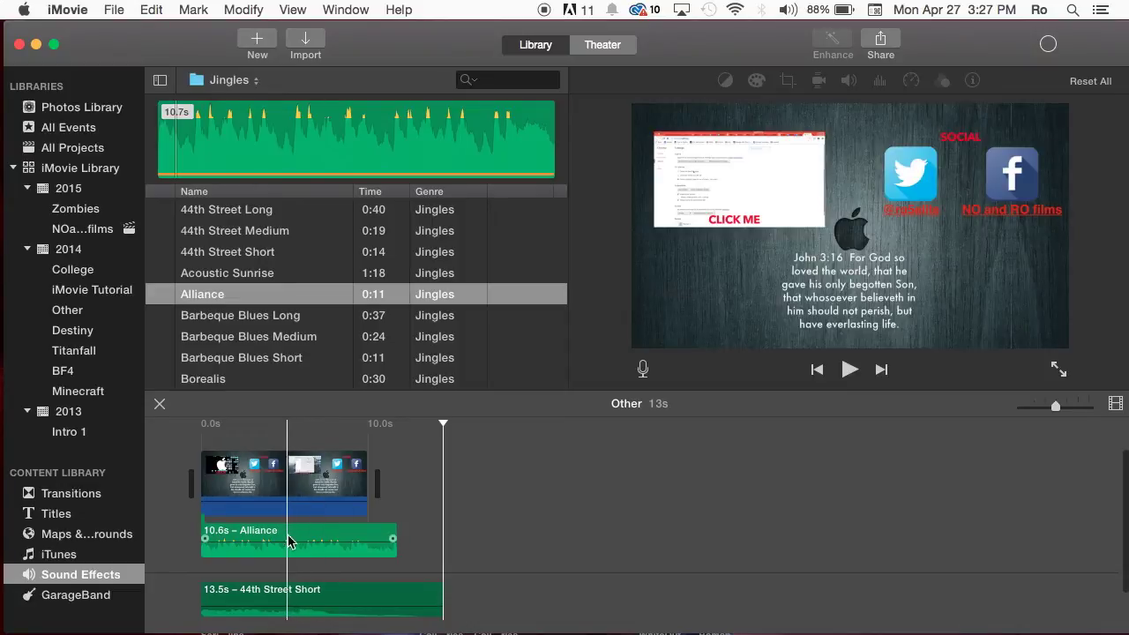
left_click_drag(288, 540, 289, 544)
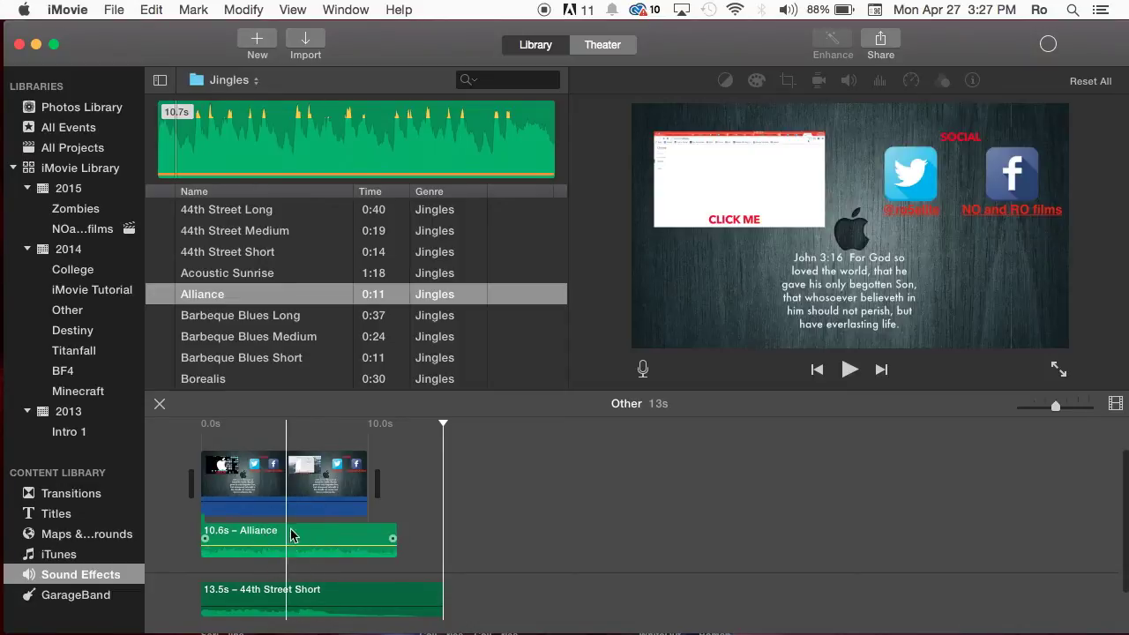
left_click(284, 476)
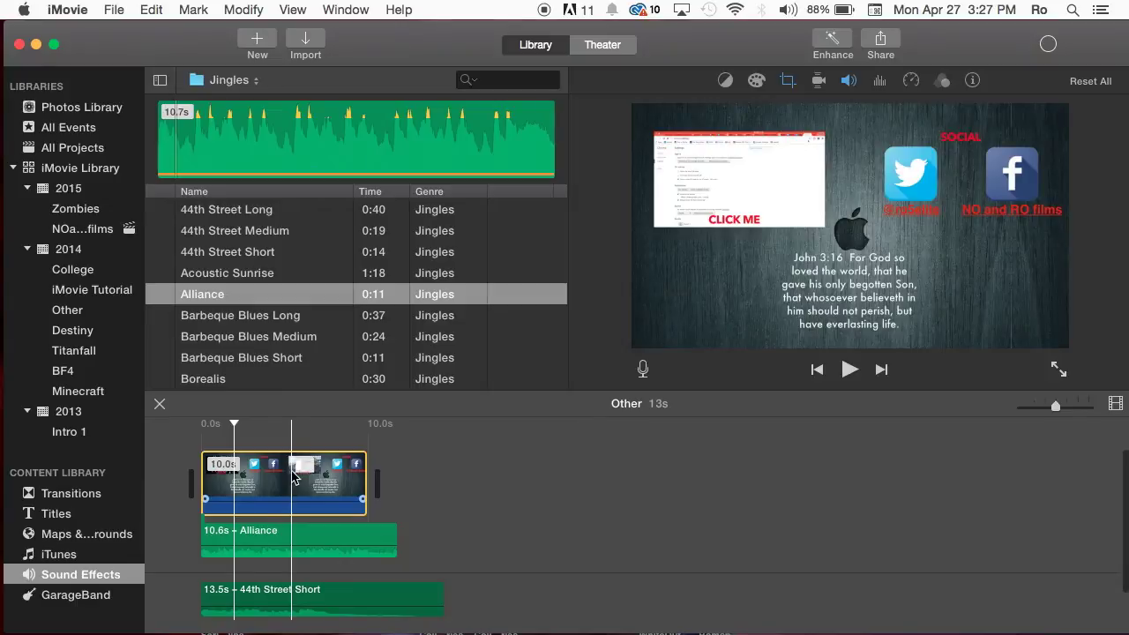
right_click(276, 490)
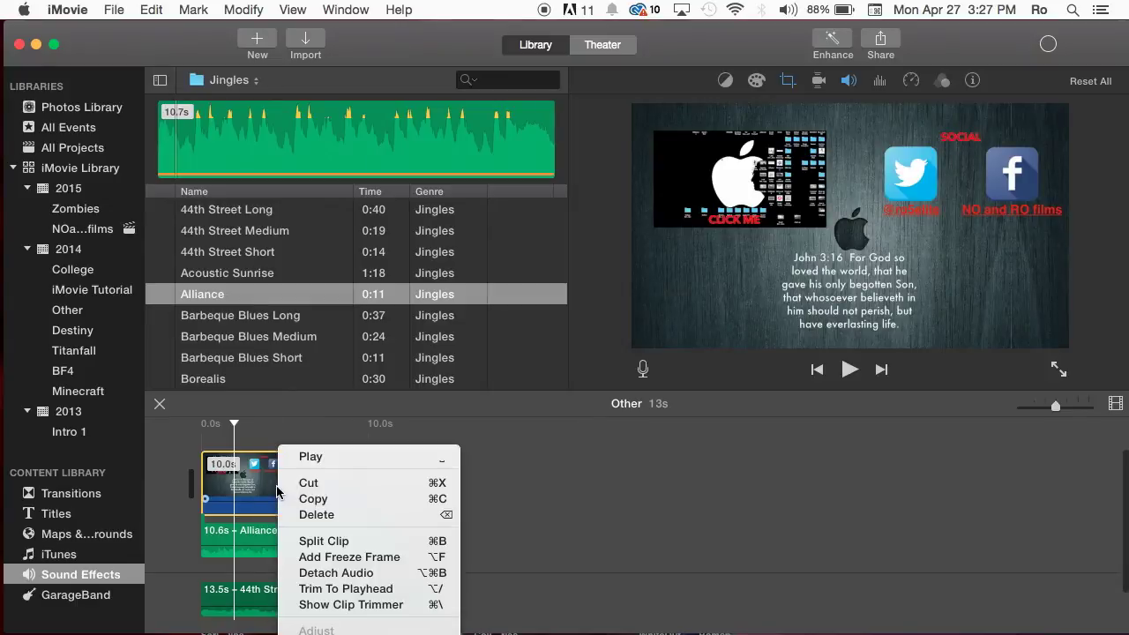
left_click(335, 573)
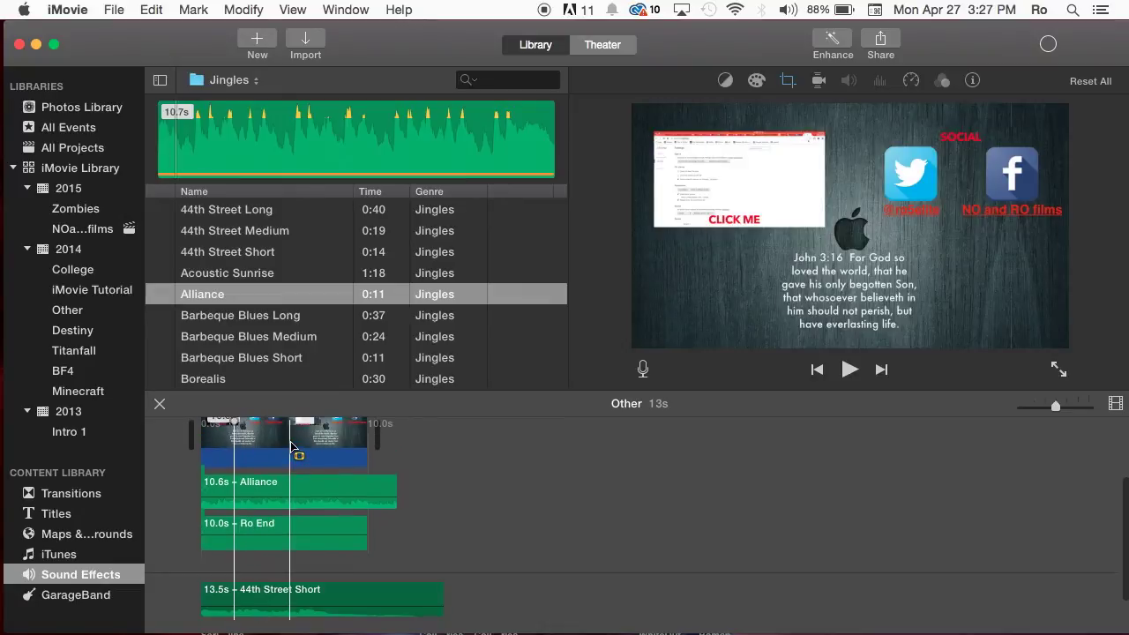
left_click(240, 452)
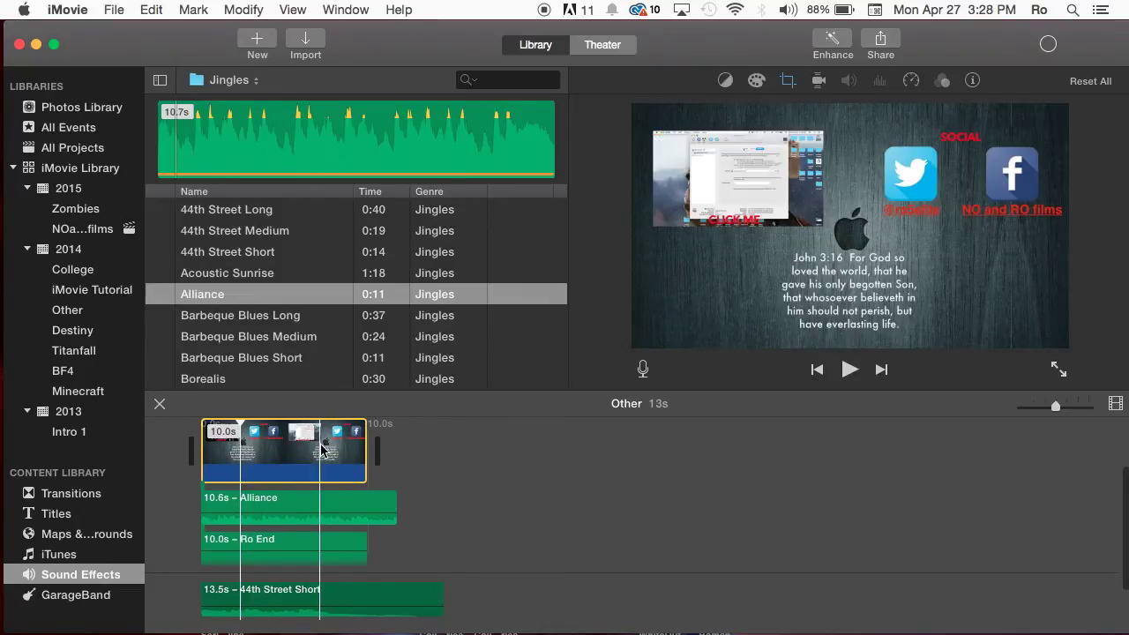
left_click(275, 501)
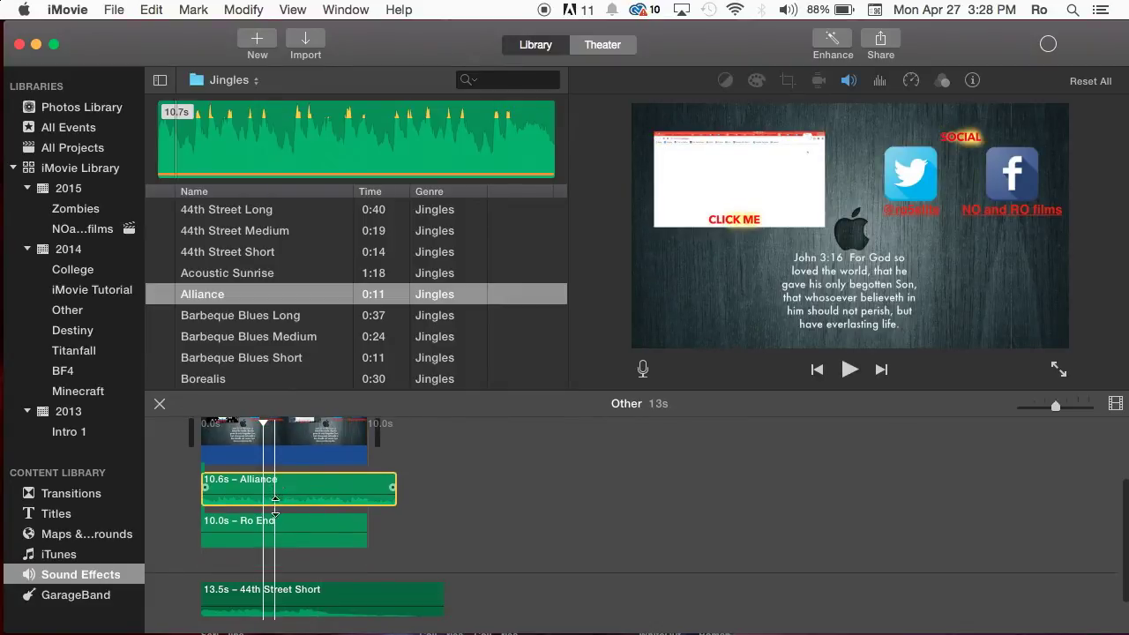
left_click(264, 529)
key("Delete")
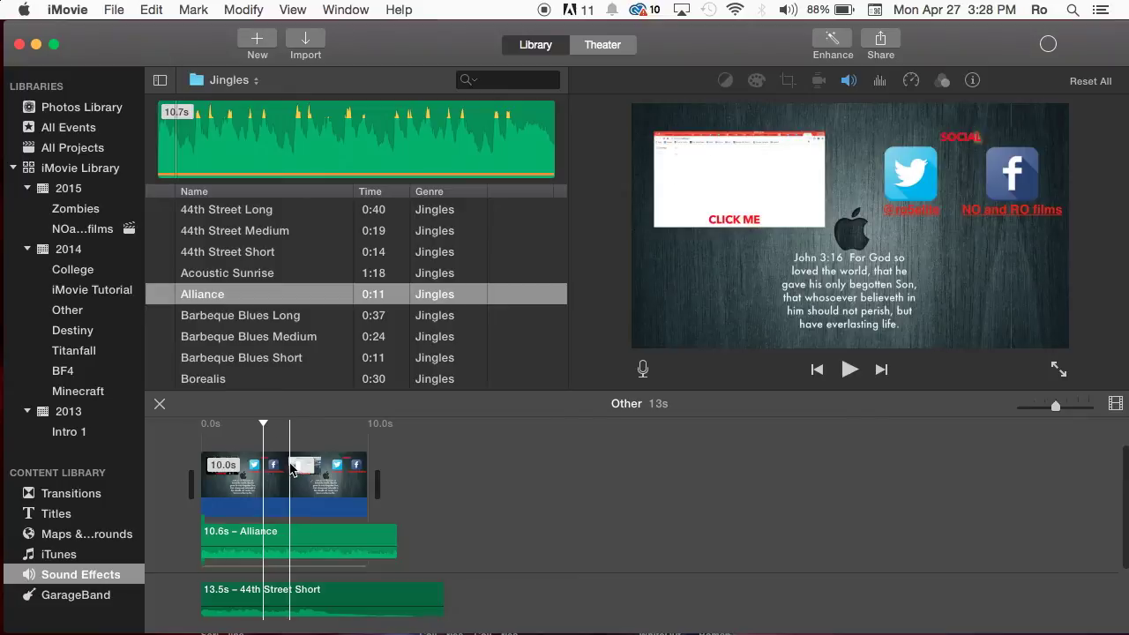
left_click(290, 468)
key("super+z")
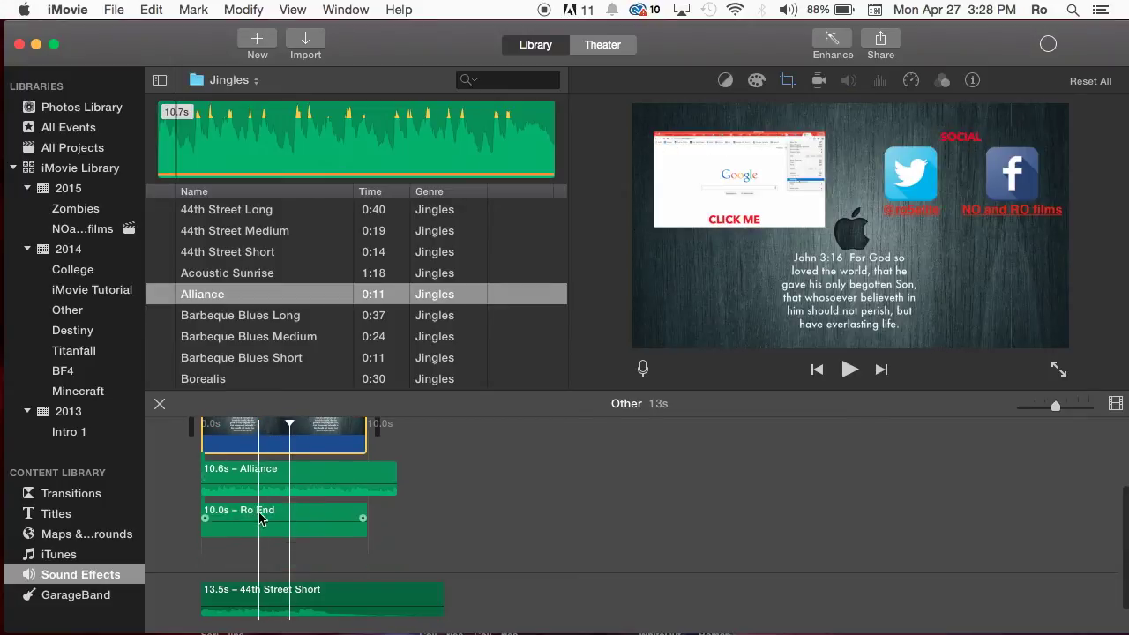
left_click(261, 521)
left_click(260, 597)
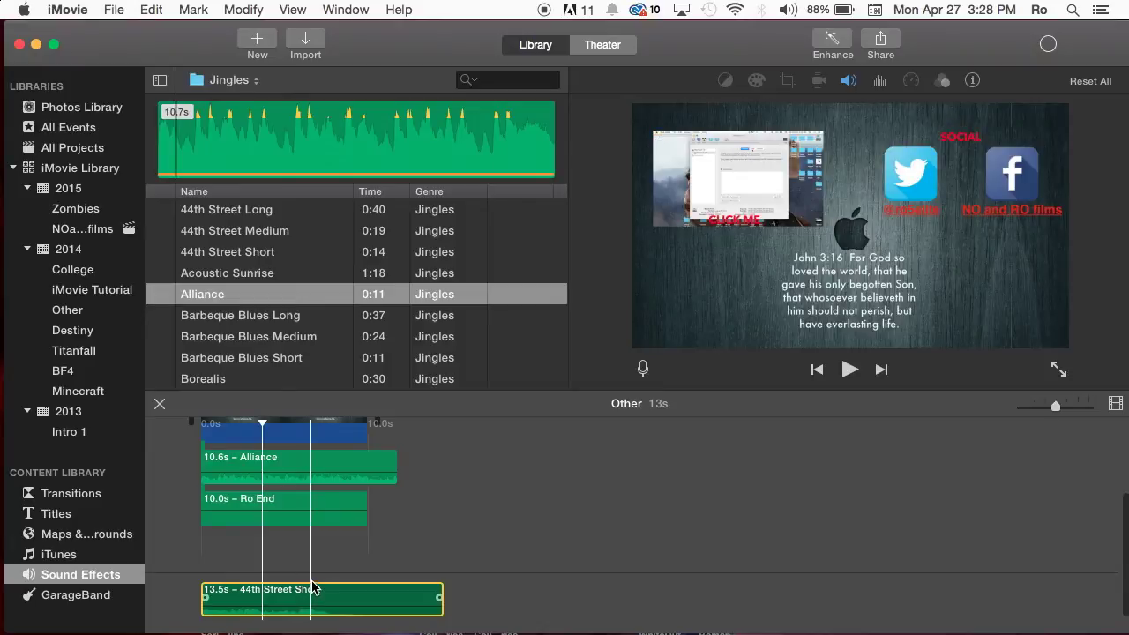
scroll(319, 567, "up", 5)
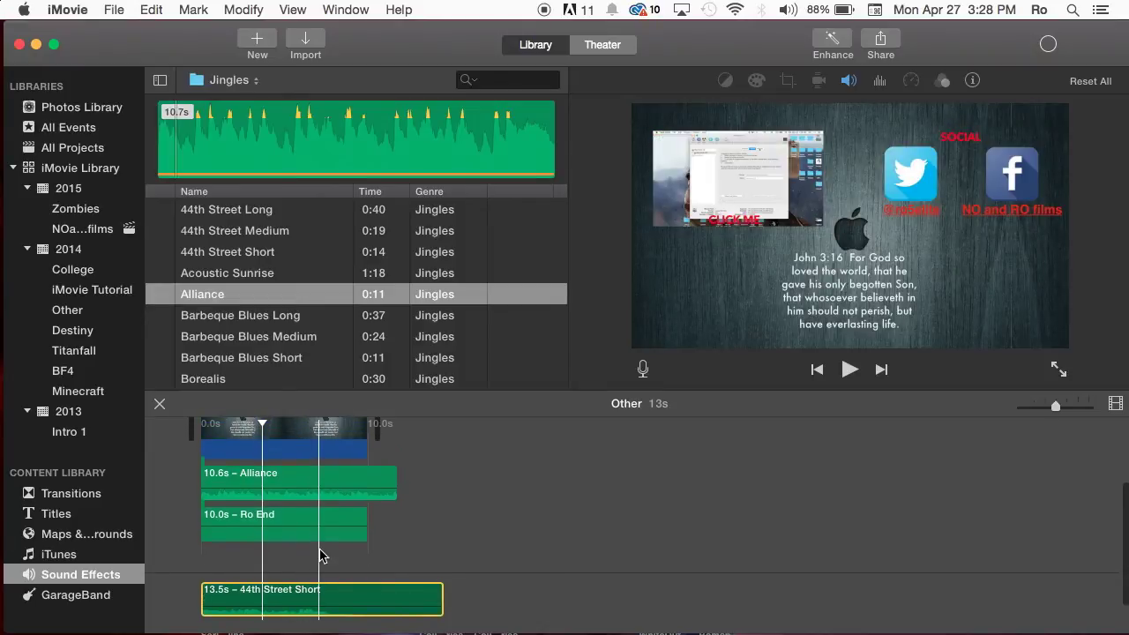
scroll(364, 503, "down", 3)
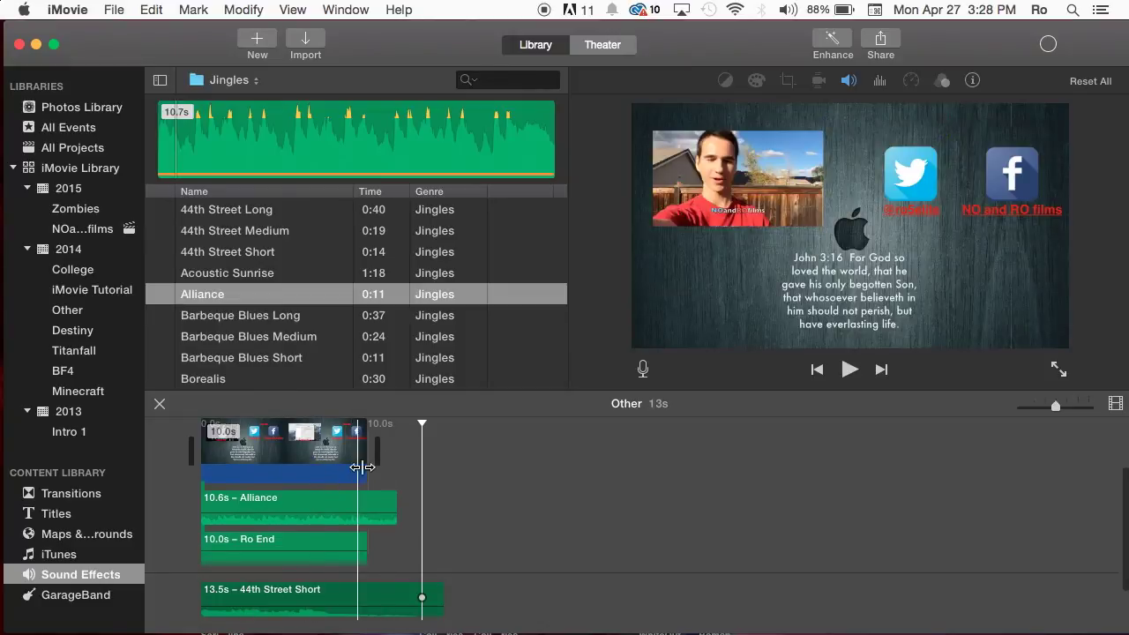
scroll(389, 476, "up", 2)
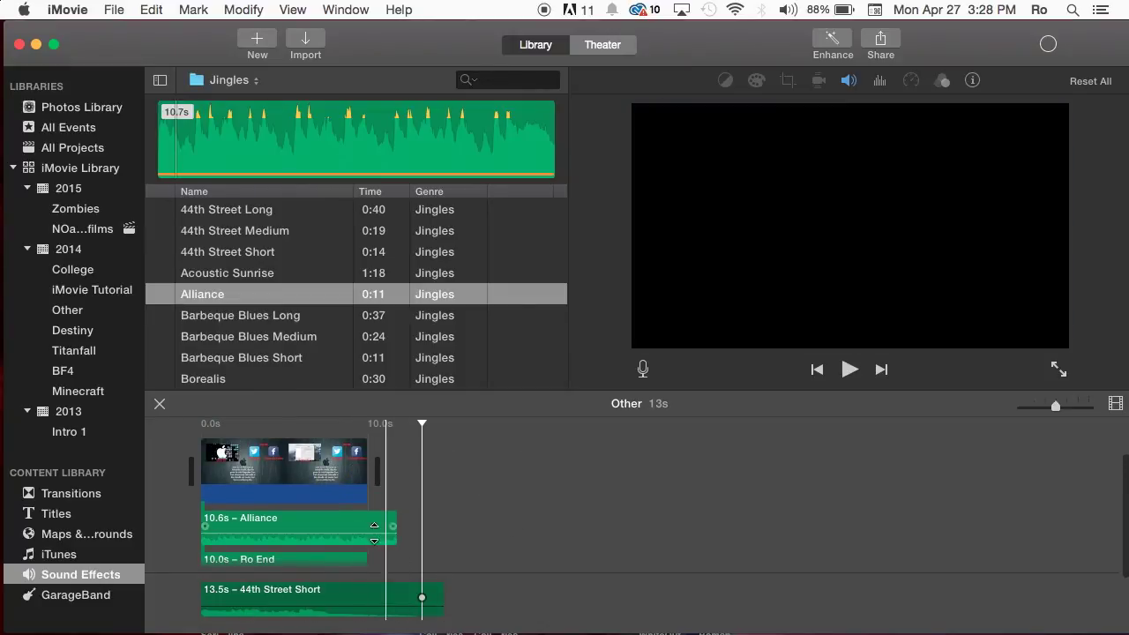
left_click_drag(258, 309, 304, 300)
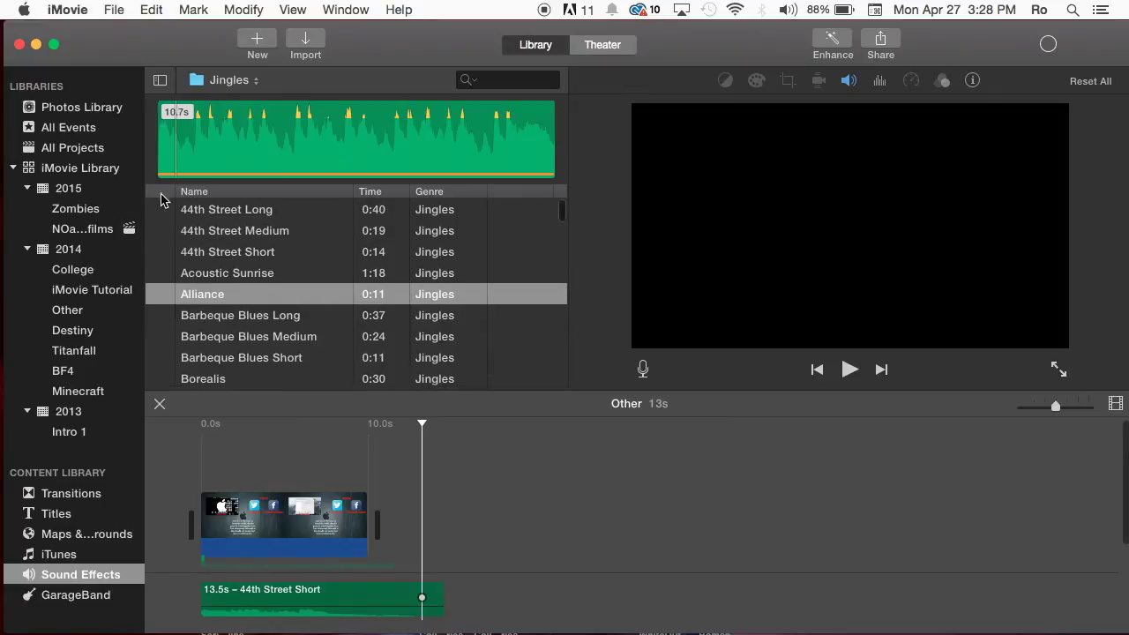
Drag the blank black clip from the NOandROfilms event to follow the first clip.
left_click(80, 228)
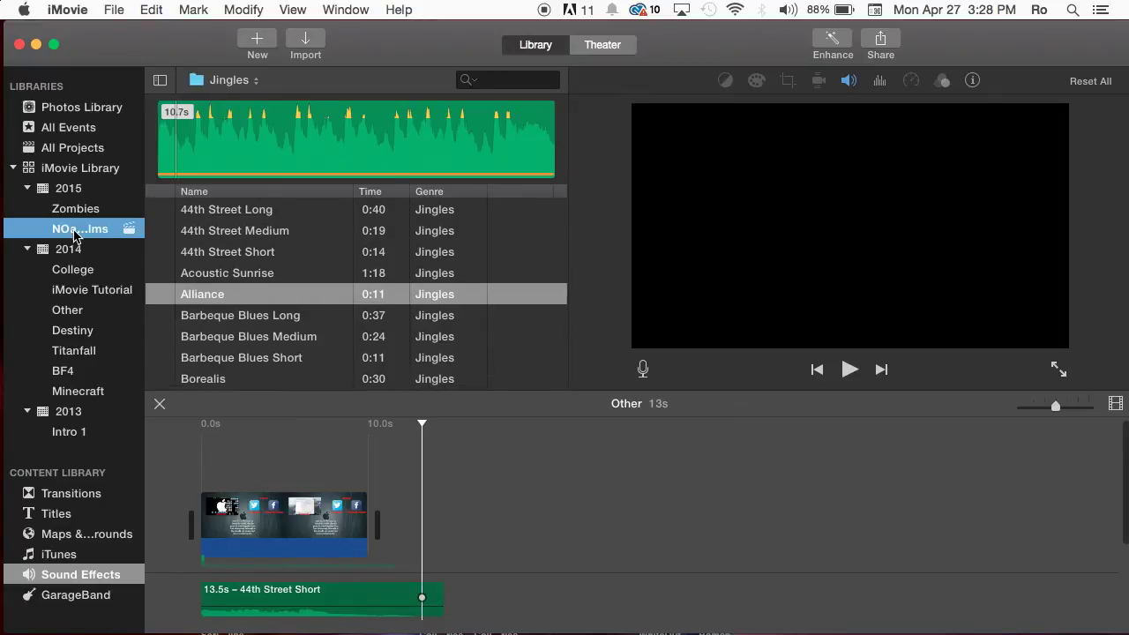
left_click(298, 232)
left_click_drag(298, 231, 1029, 524)
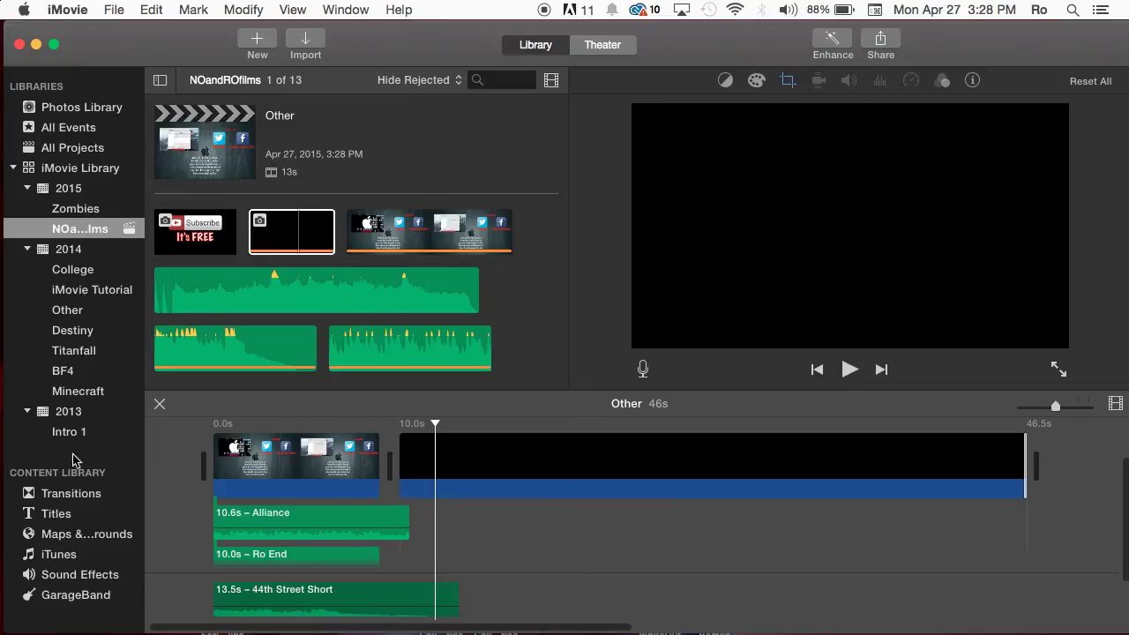
left_click(65, 575)
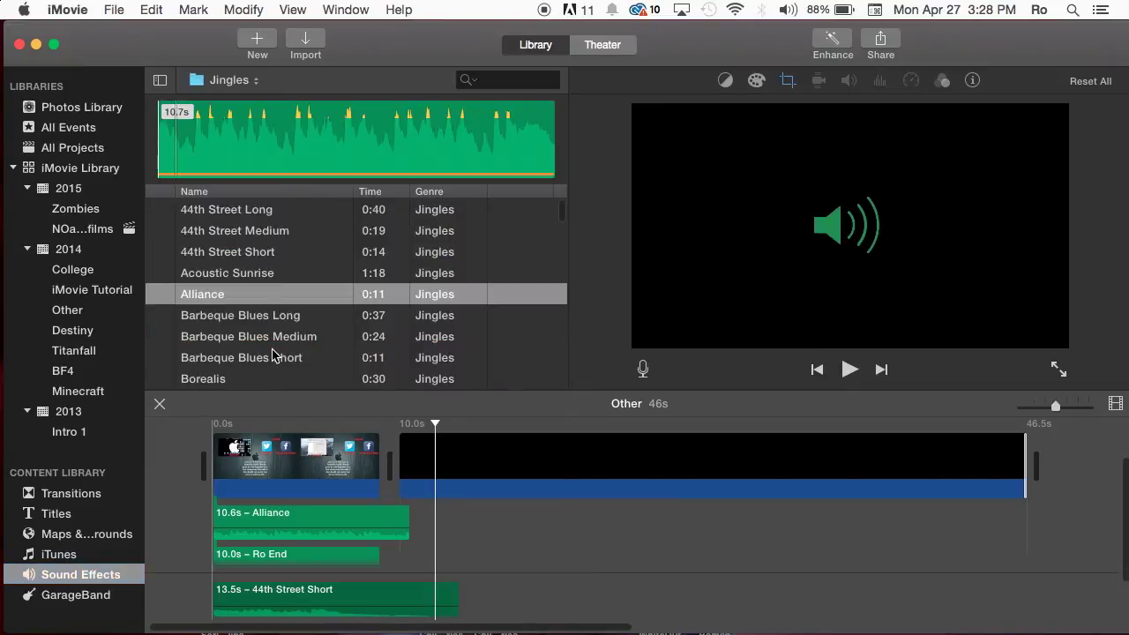
Preview Barbeque Blues Long and place it under the black clip starting near 10.0s.
left_click(225, 317)
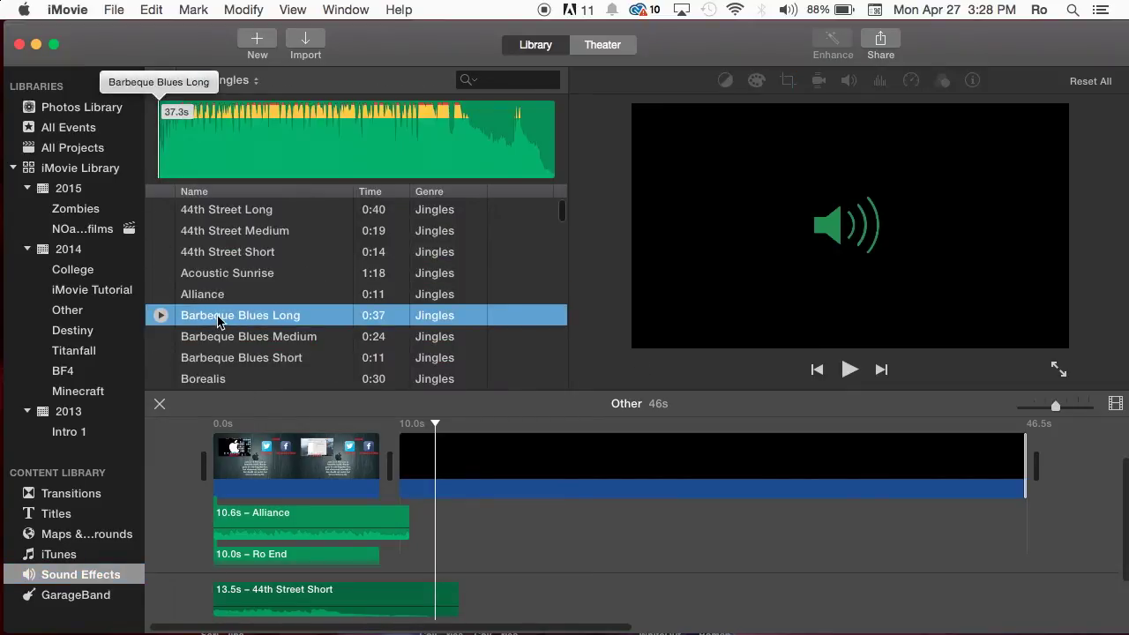
key("space")
key("space")
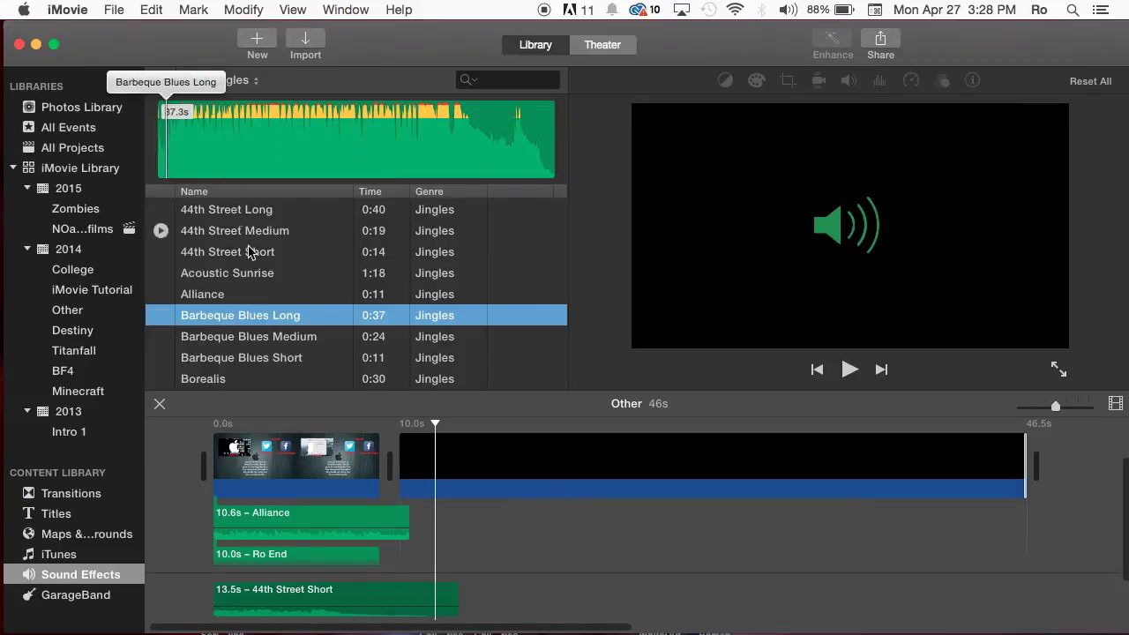
left_click_drag(218, 326, 472, 522)
left_click_drag(540, 521, 483, 517)
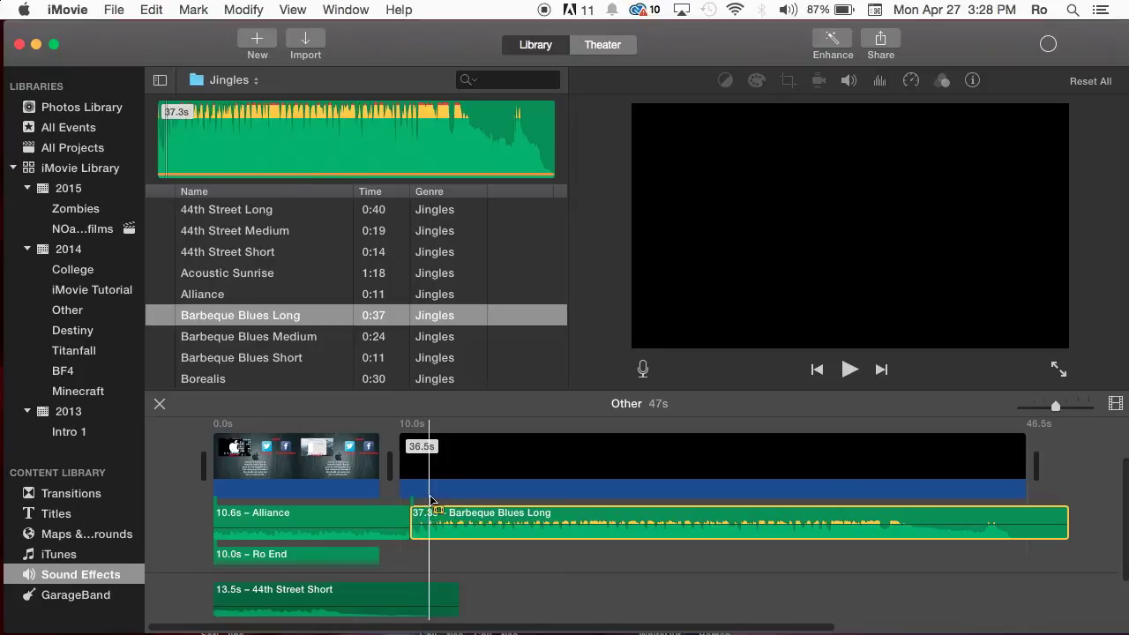
scroll(794, 534, "right", 1)
scroll(823, 538, "right", 3)
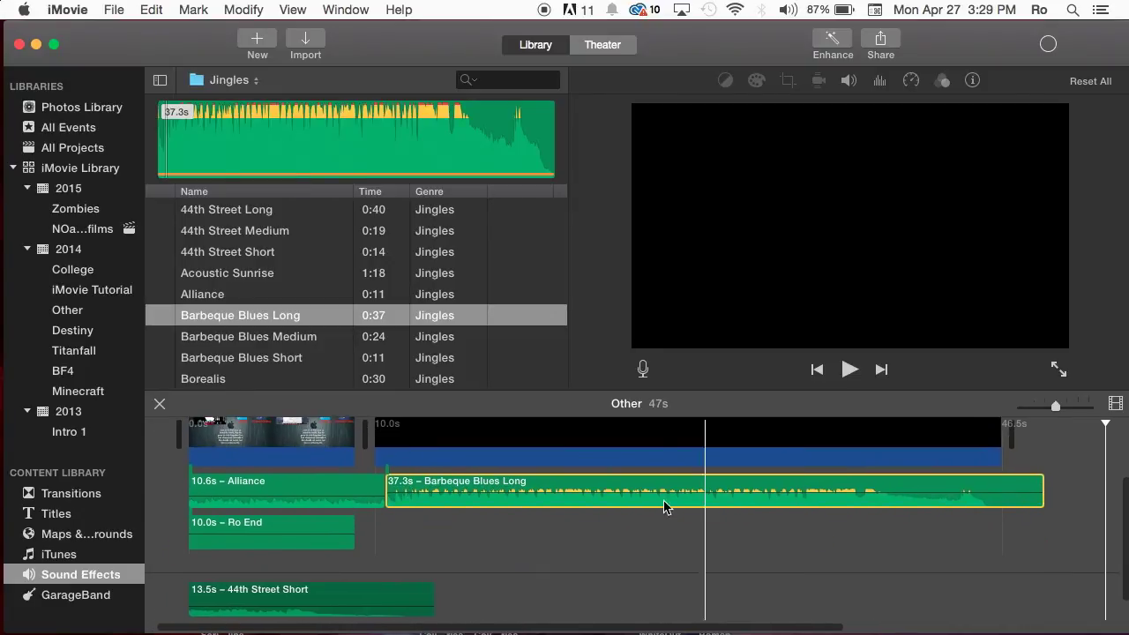
left_click(584, 468)
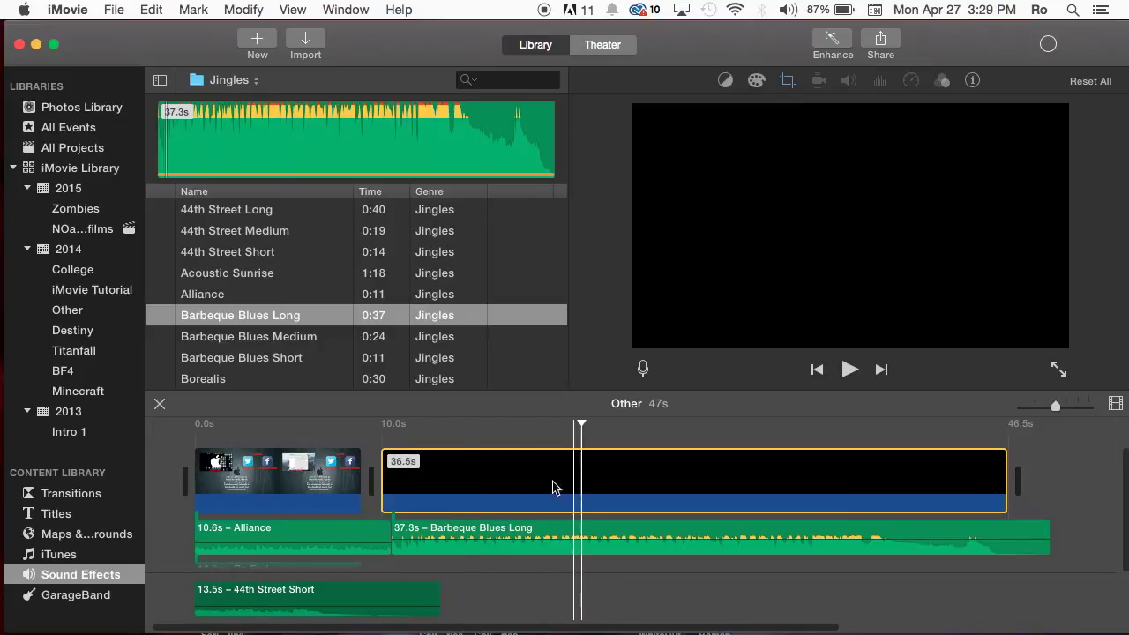
left_click(1037, 468)
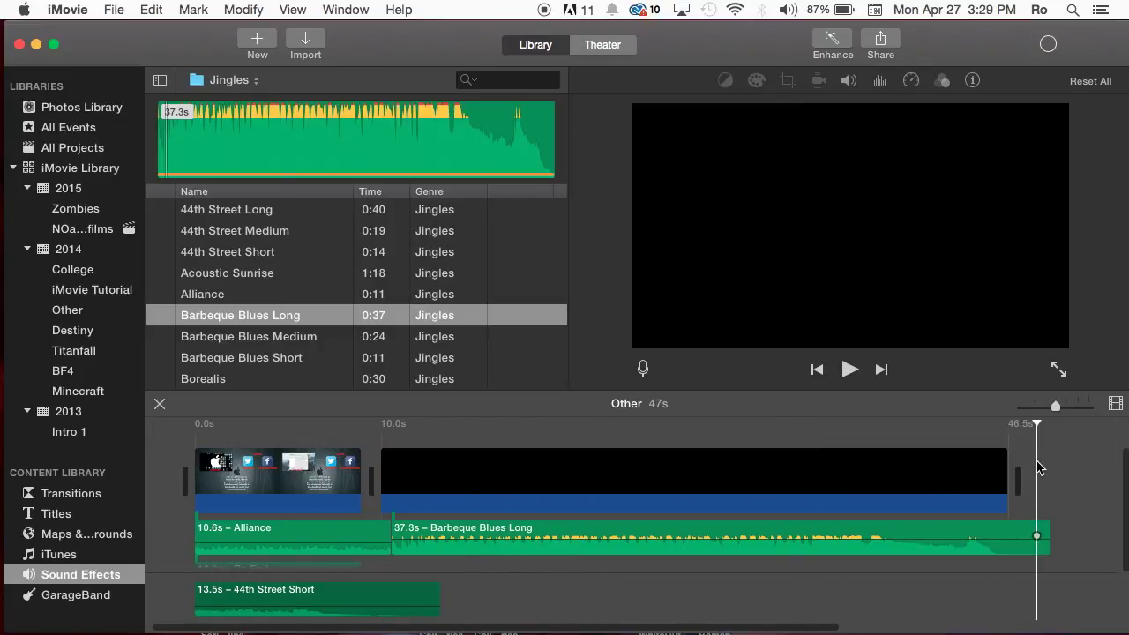
Share the project as a File with Audio Only format and MP3 file format.
left_click(882, 42)
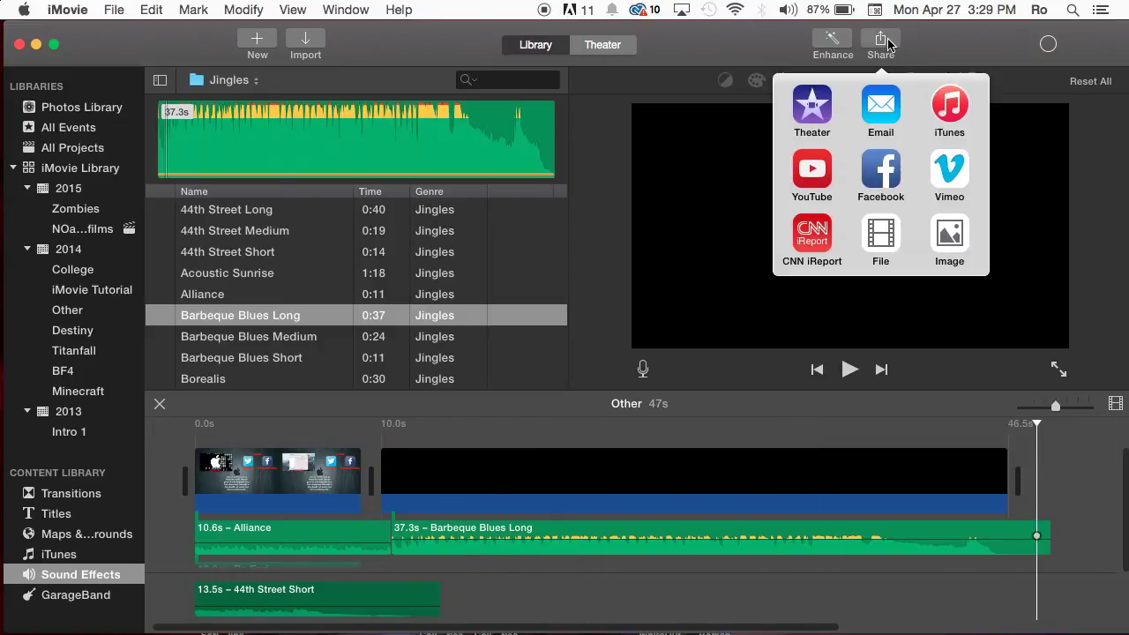
left_click(890, 234)
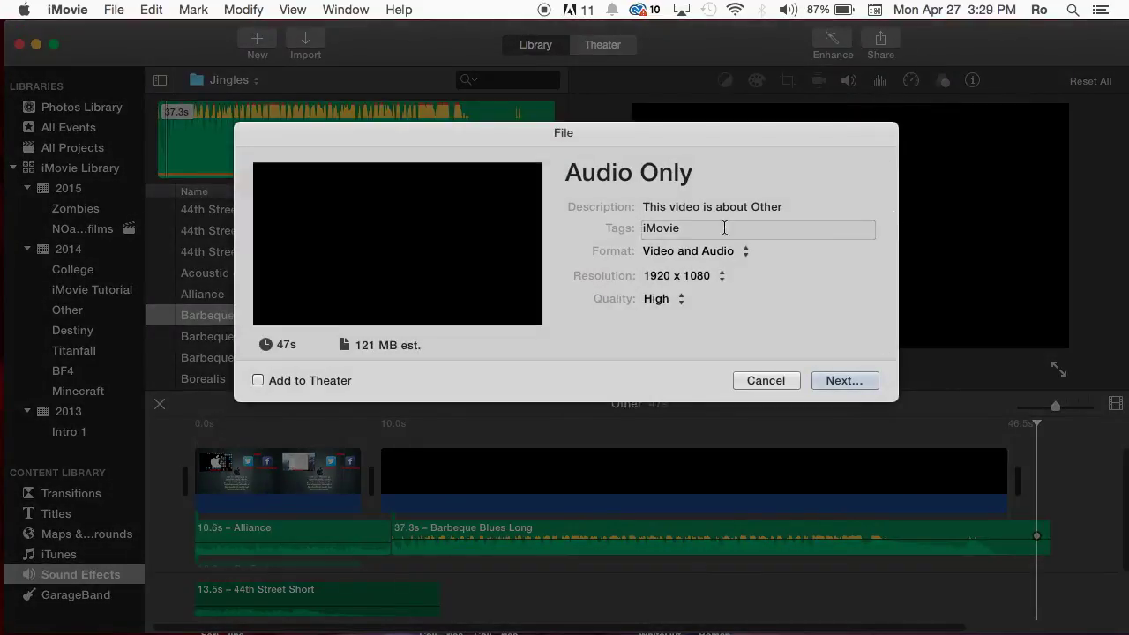
left_click(714, 252)
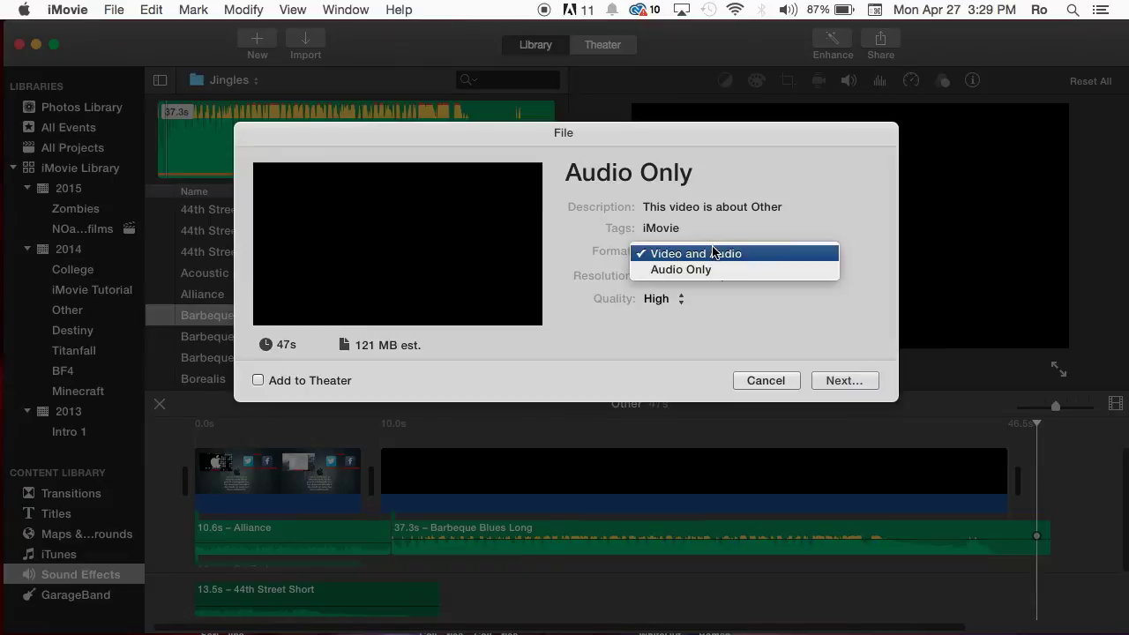
left_click(713, 276)
left_click(677, 276)
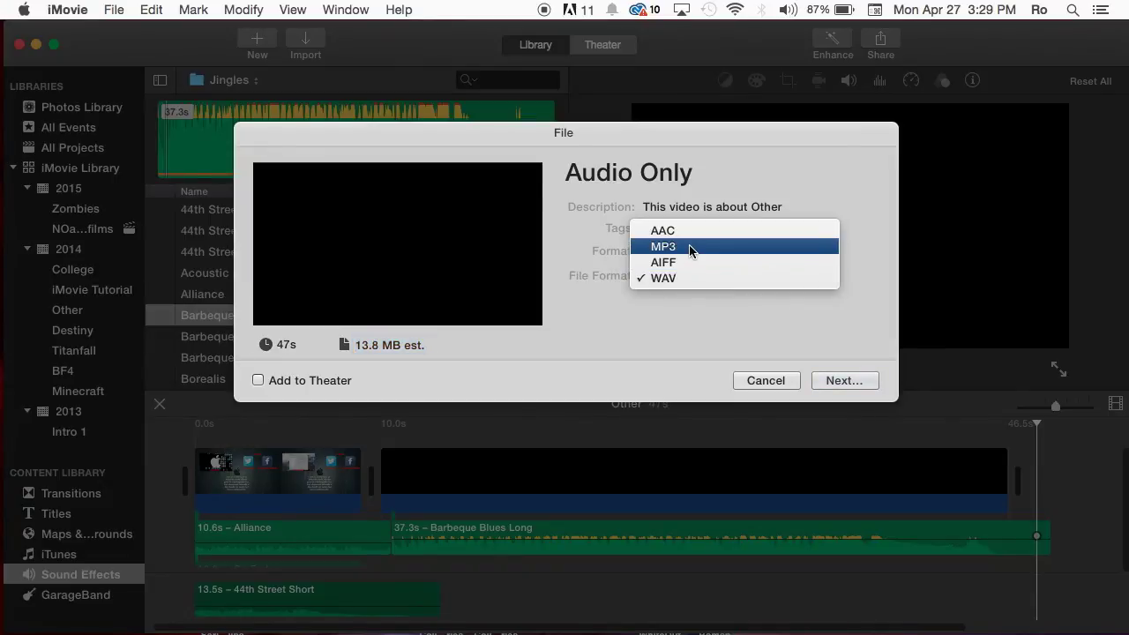
left_click(688, 249)
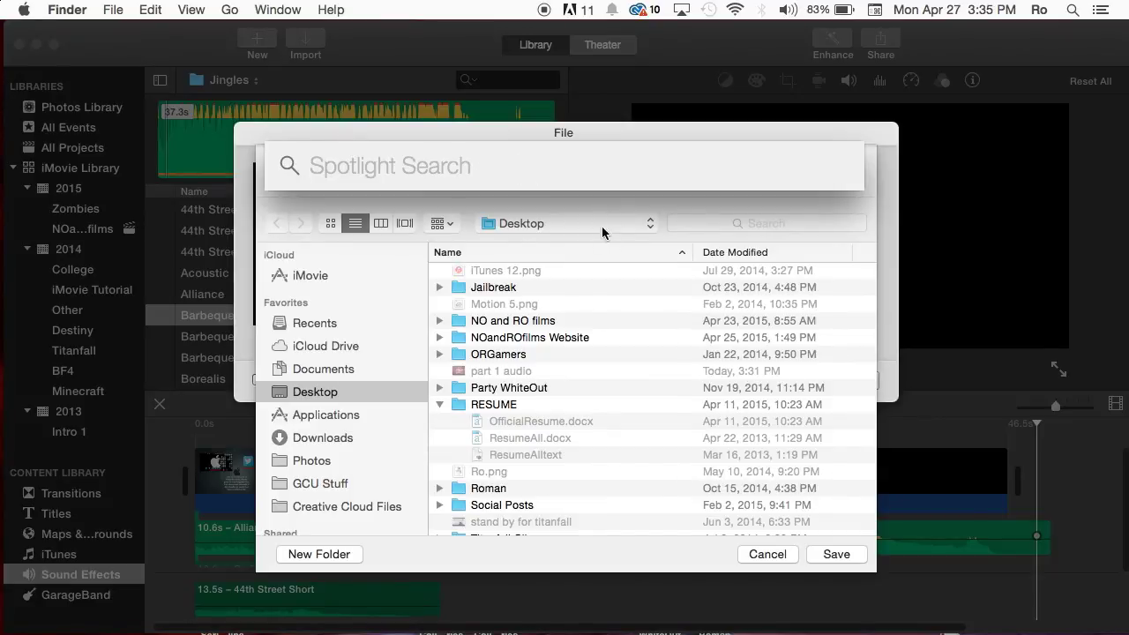
Save the Audio Only MP3 to the Desktop and confirm the Other export succeeded.
key("Escape")
left_click(587, 176)
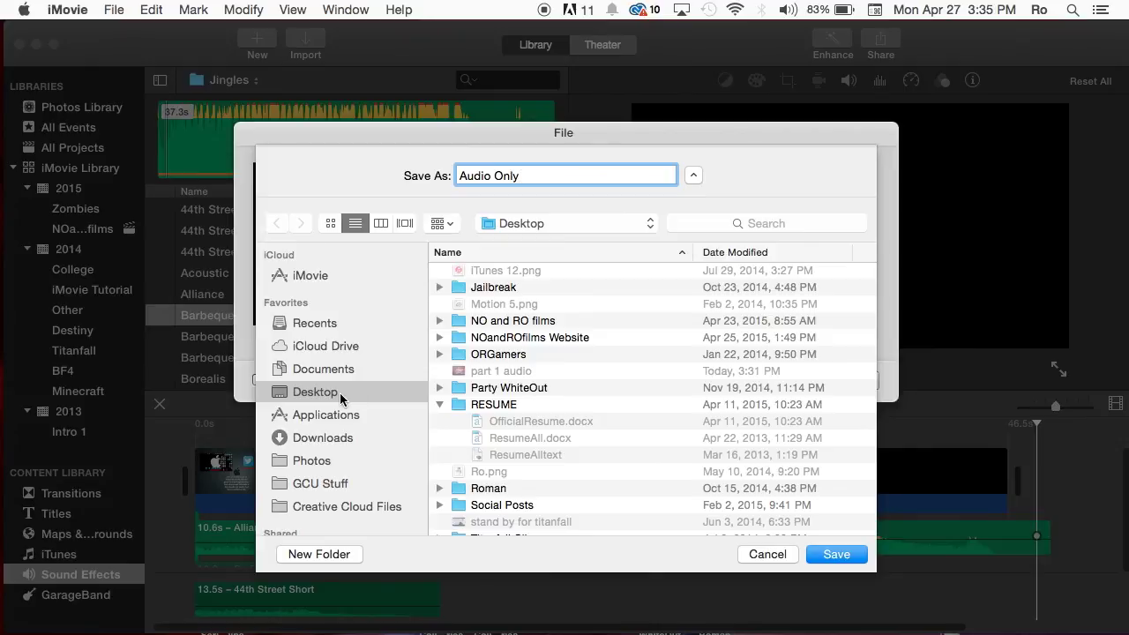
left_click(835, 554)
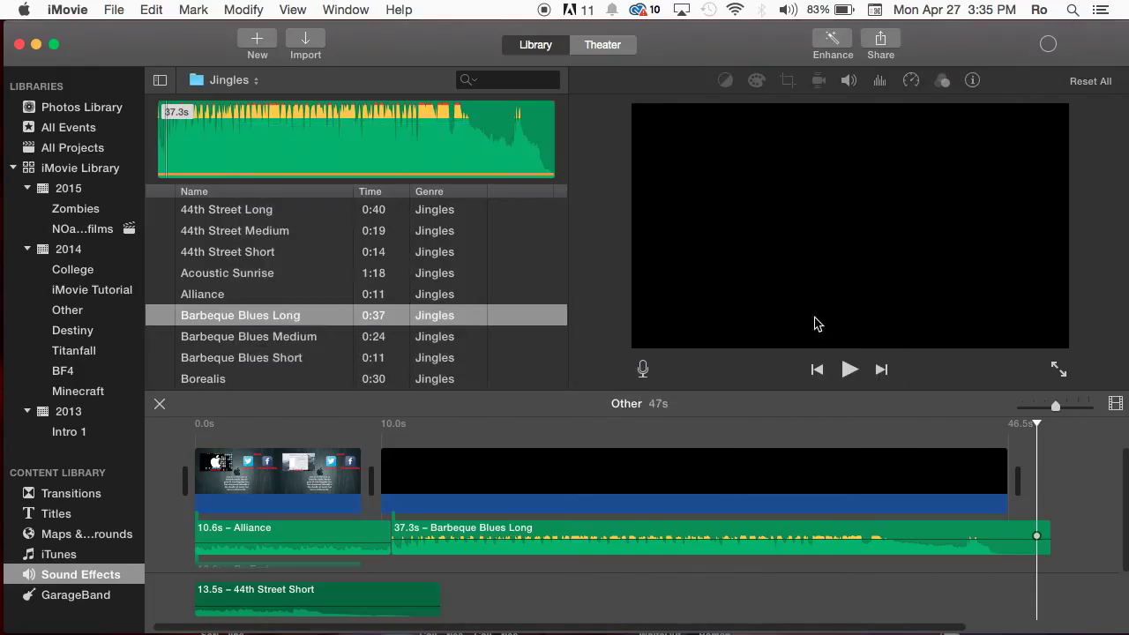
left_click(1049, 46)
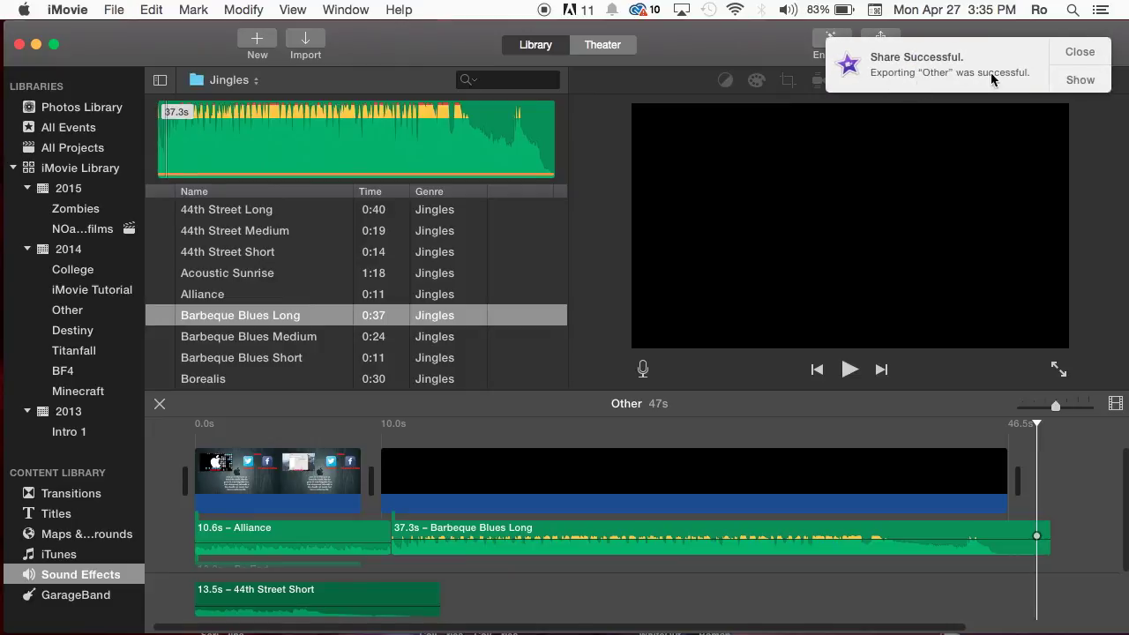
scroll(701, 512, "down", 2)
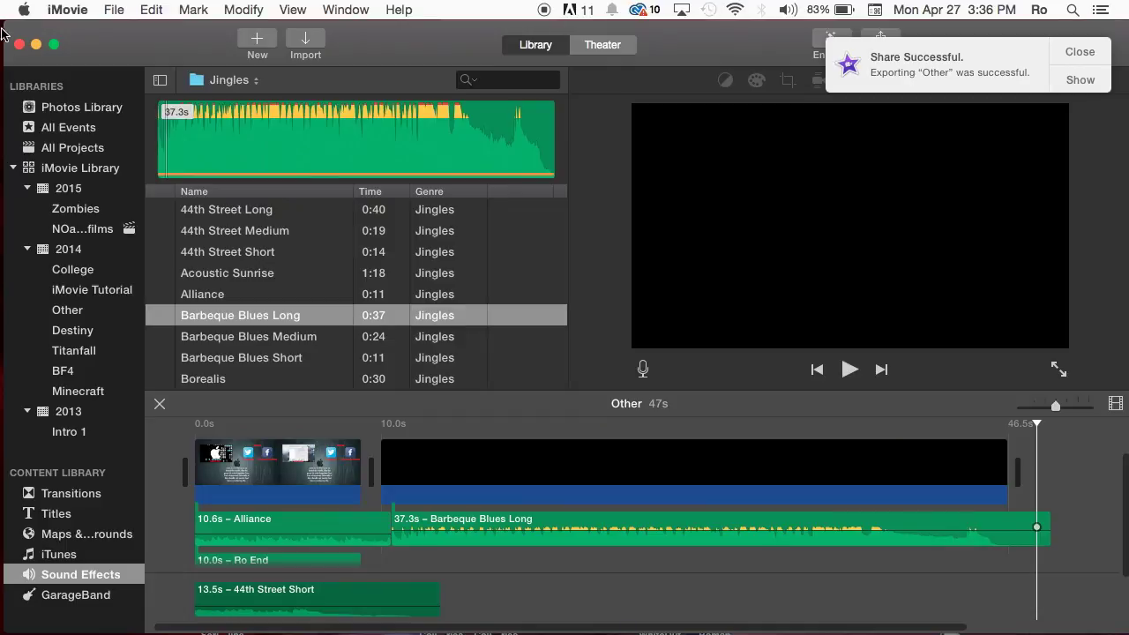
Minimize iMovie and open Audio Only.mp3 from the desktop in Quick Look.
left_click(37, 45)
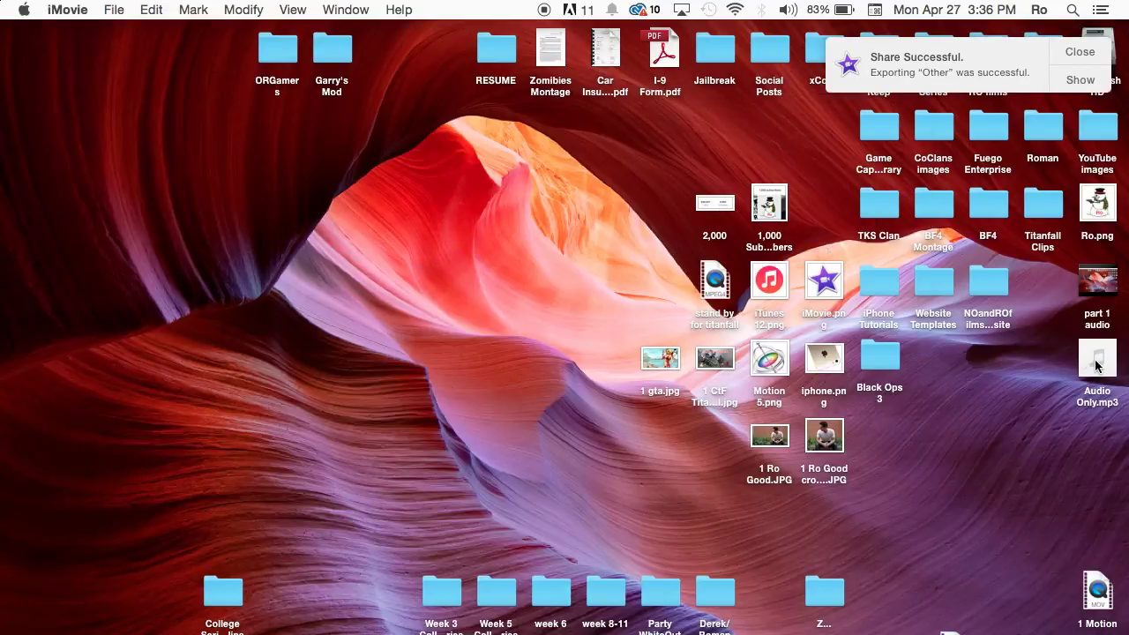
right_click(1097, 366)
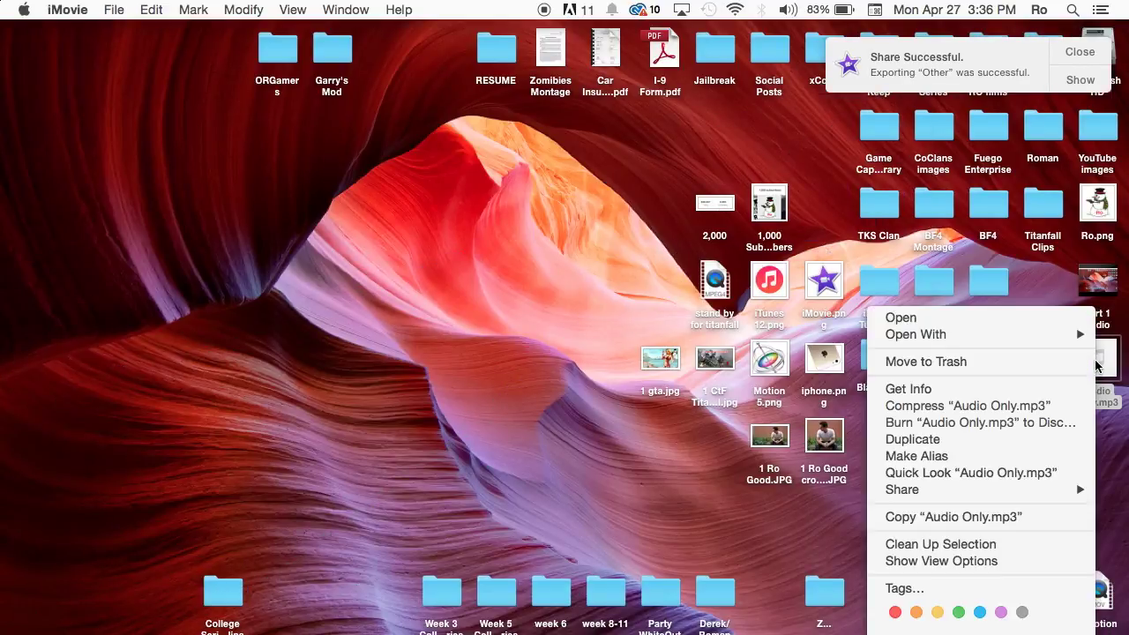
left_click(953, 477)
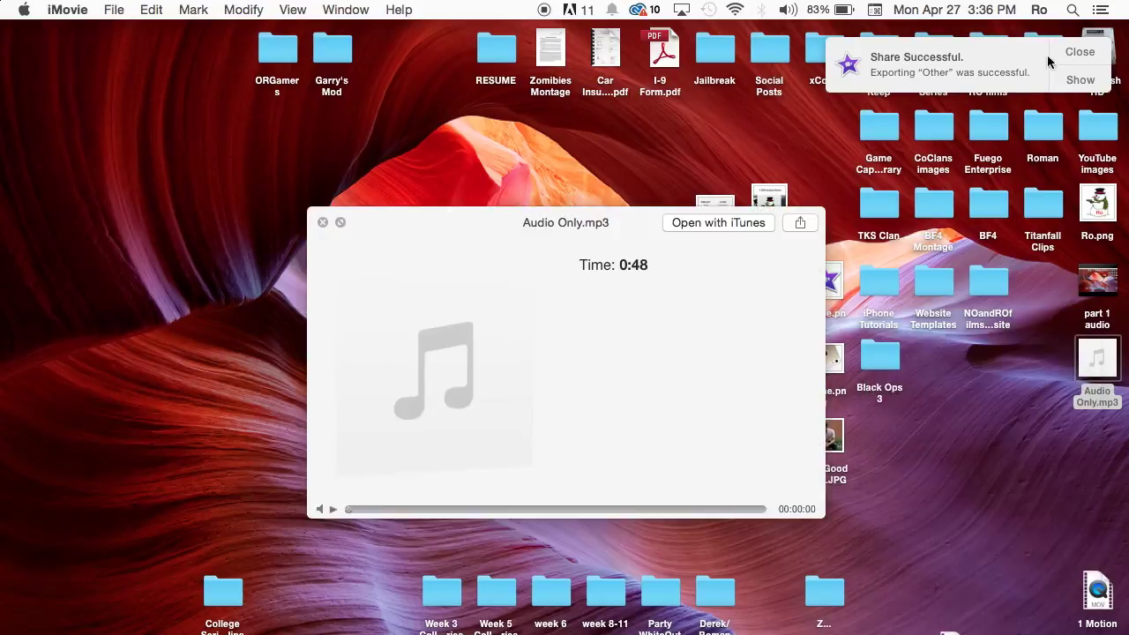
Play the 0:48 MP3, skip ahead to about 23 seconds, then close the preview and deselect the file.
left_click(331, 513)
left_click(333, 510)
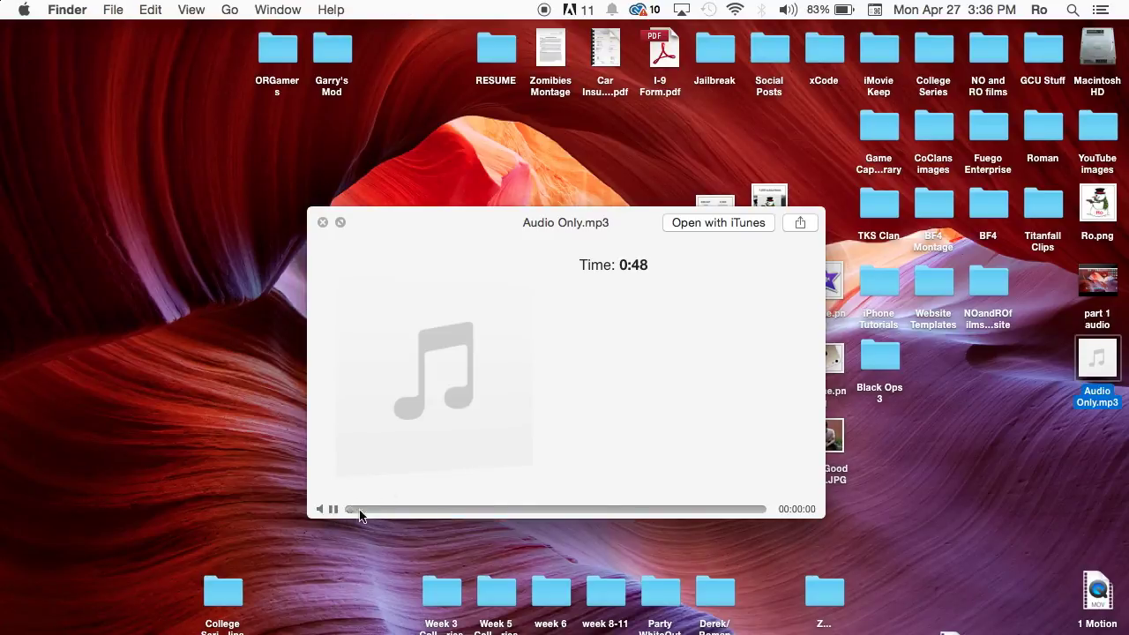
left_click(552, 510)
left_click(323, 223)
left_click(995, 409)
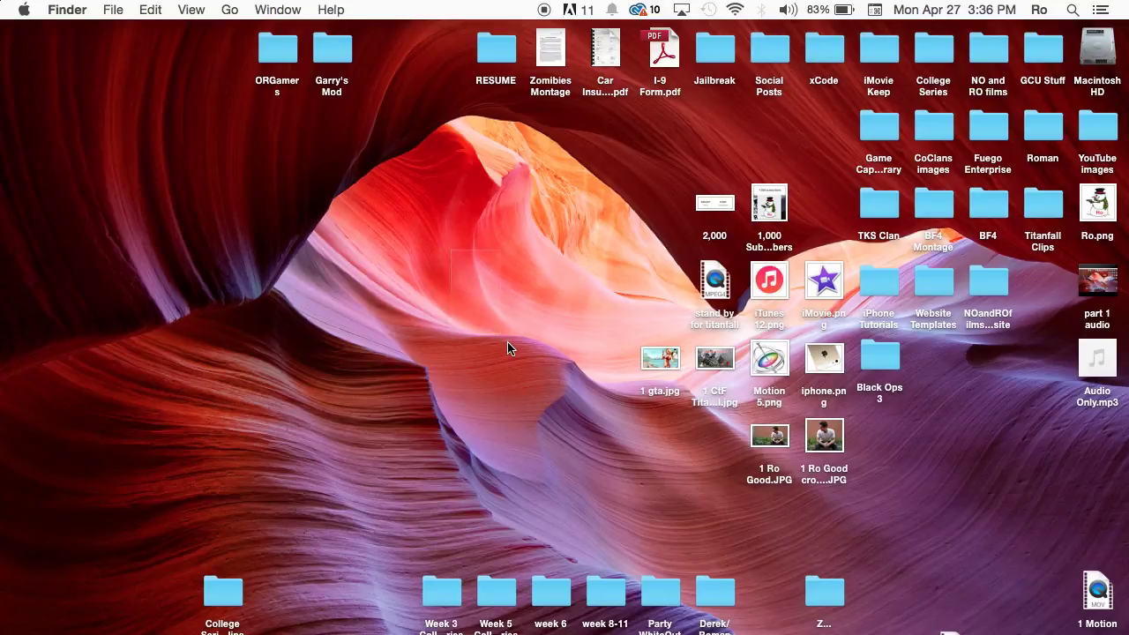
mouse_move(2, 454)
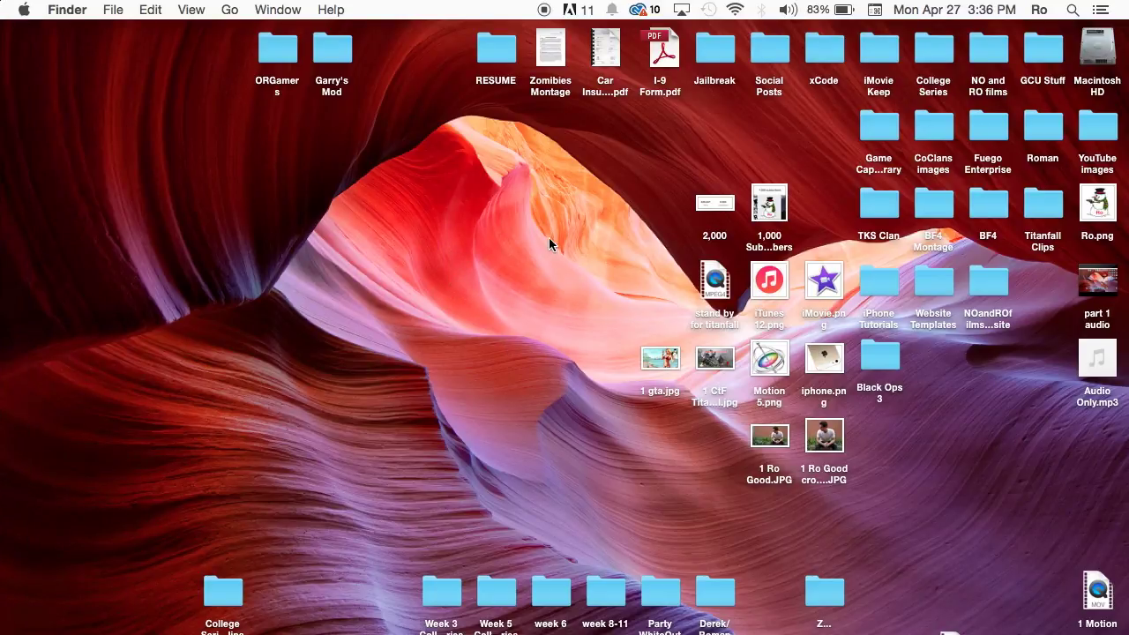